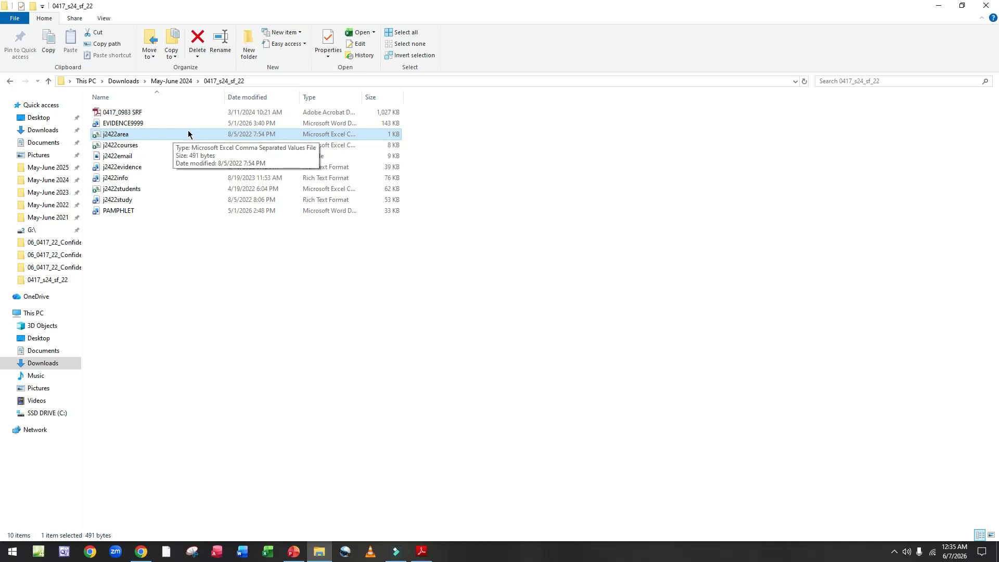
# Open the j2422area file in Excel and insert a clustered column chart from ranges A3:B8 and F3:F8.
pyautogui.doubleClick(190, 135)
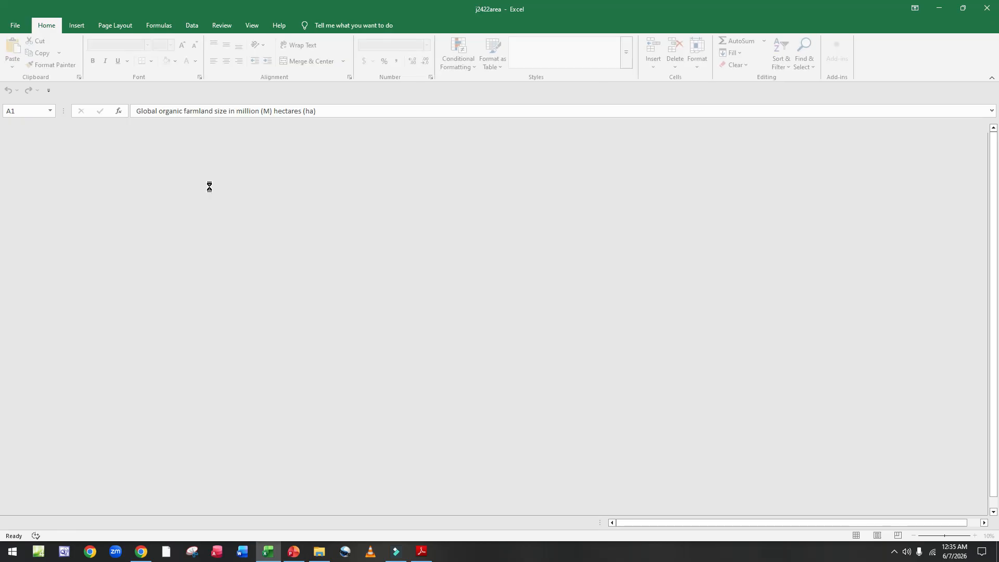
pyautogui.moveTo(25, 161); pyautogui.dragTo(39, 208)
pyautogui.moveTo(66, 159); pyautogui.dragTo(73, 211)
pyautogui.moveTo(197, 160); pyautogui.dragTo(212, 207)
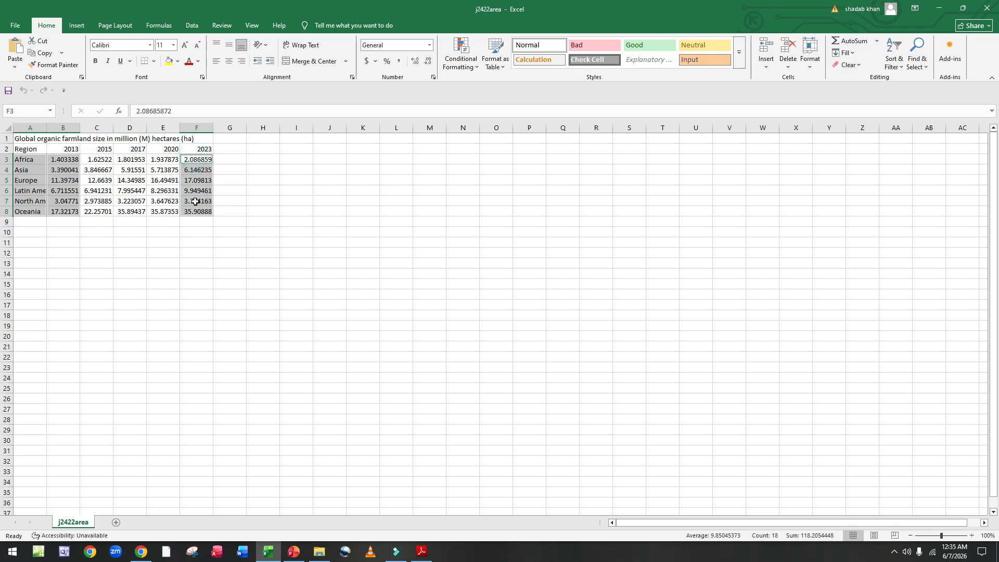
pyautogui.click(77, 25)
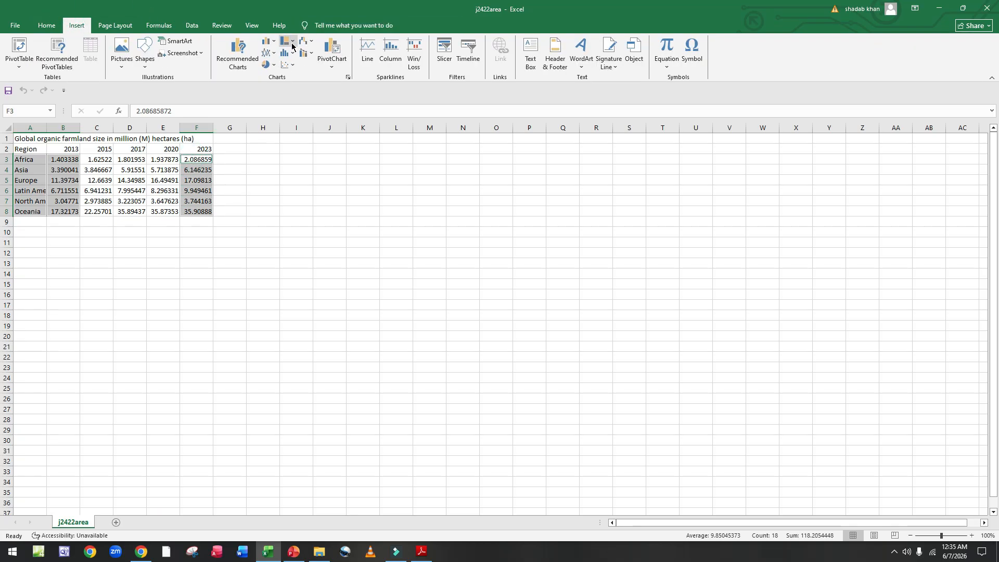
pyautogui.click(272, 45)
pyautogui.click(274, 73)
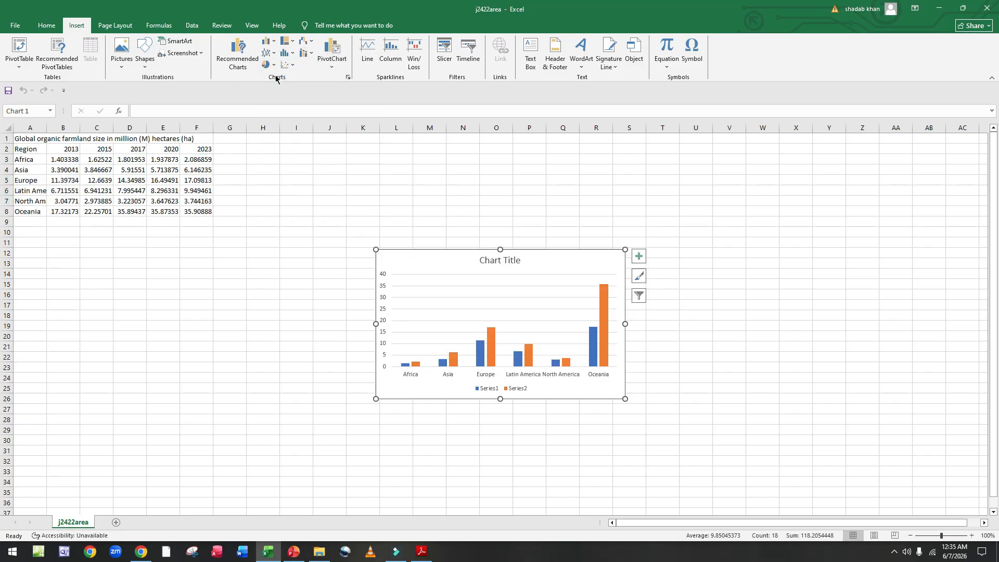
# Check the chart requirements in the question paper, then name the chart's first data series from the 2013 header in cell B2.
pyautogui.click(422, 551)
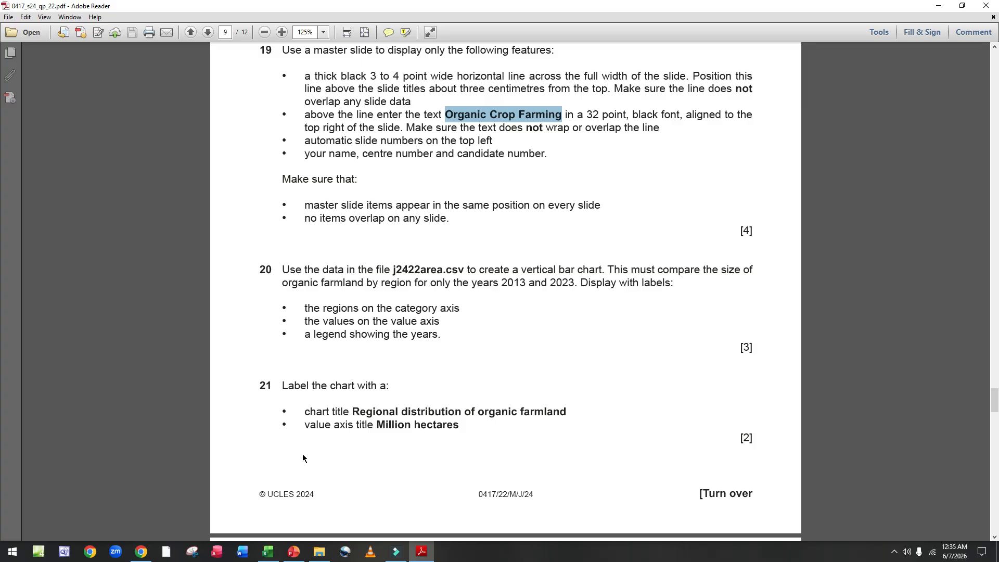
pyautogui.moveTo(299, 555)
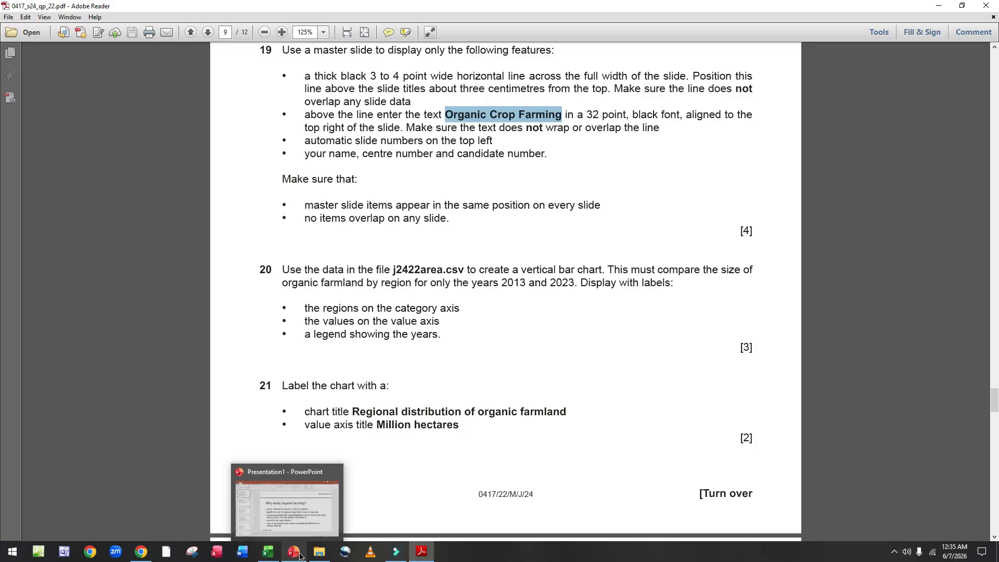
pyautogui.click(268, 553)
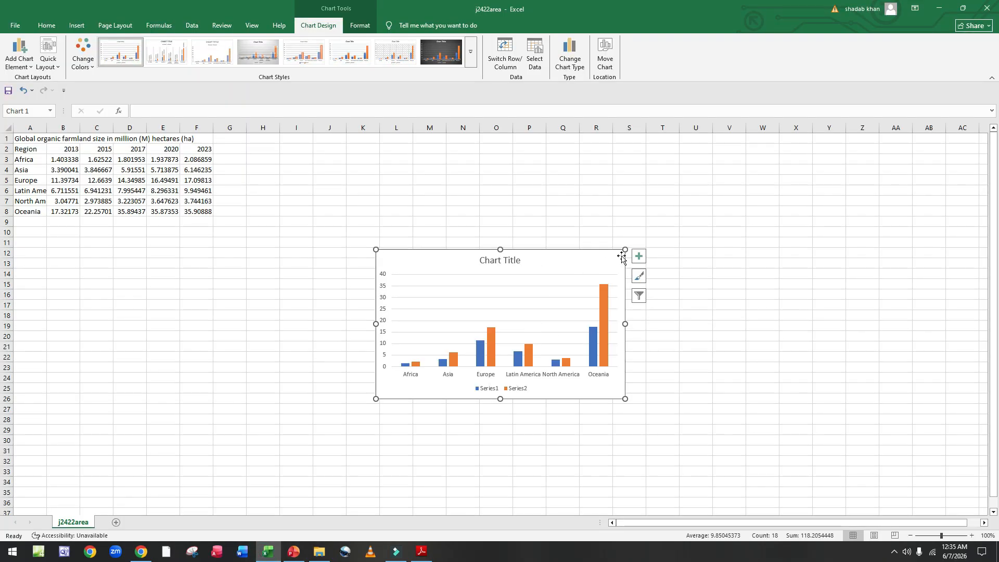
pyautogui.click(639, 256)
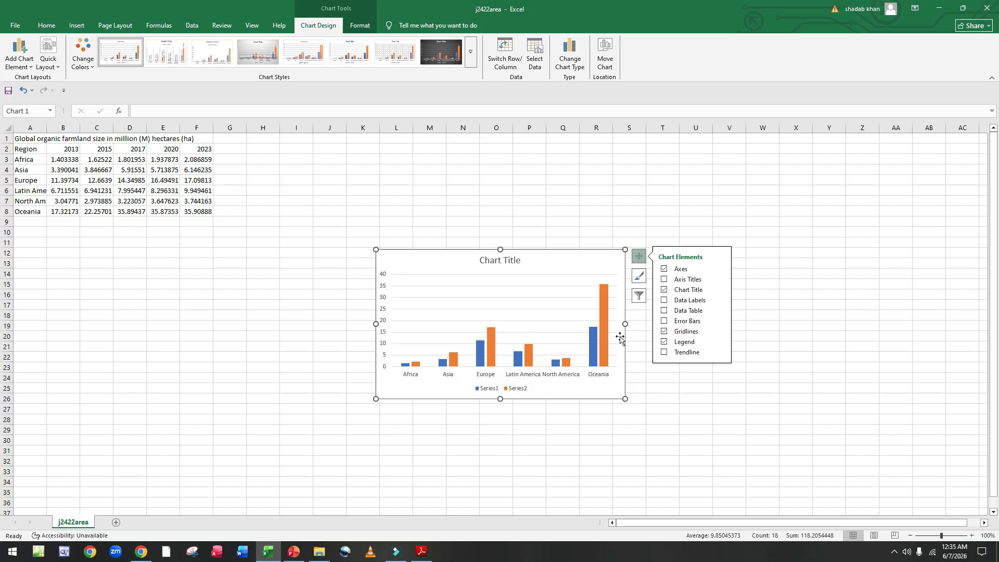
pyautogui.rightClick(497, 388)
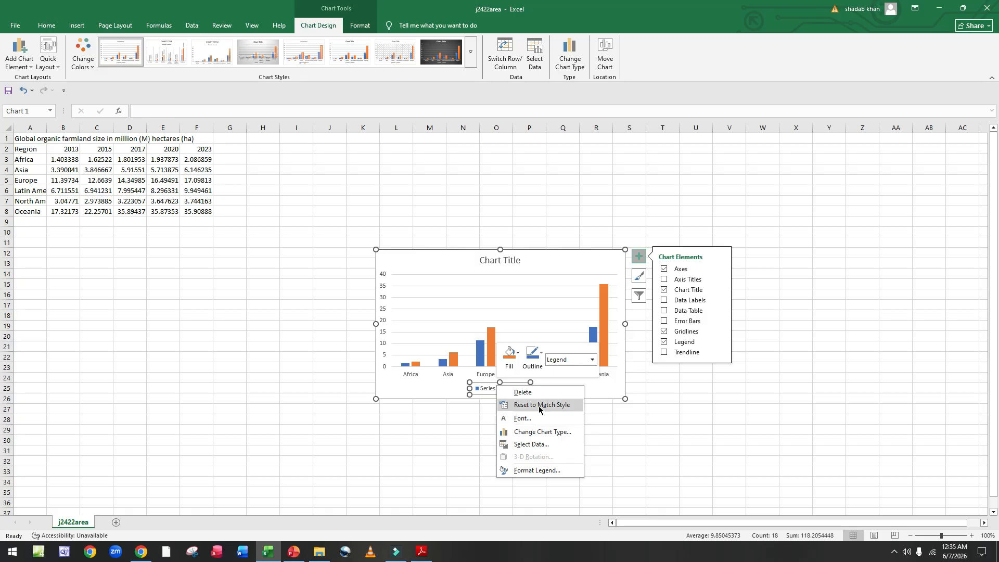
pyautogui.click(543, 444)
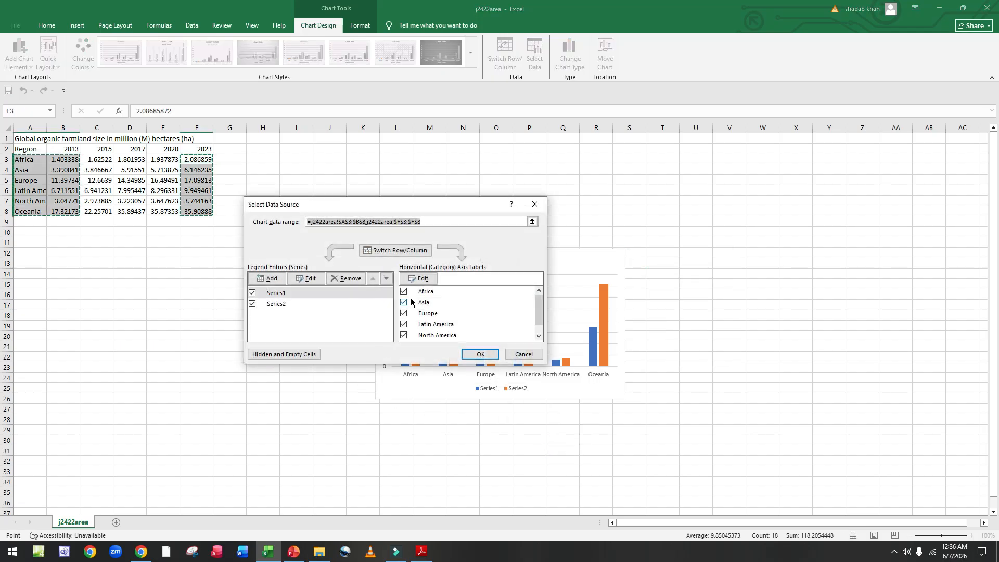
pyautogui.click(286, 293)
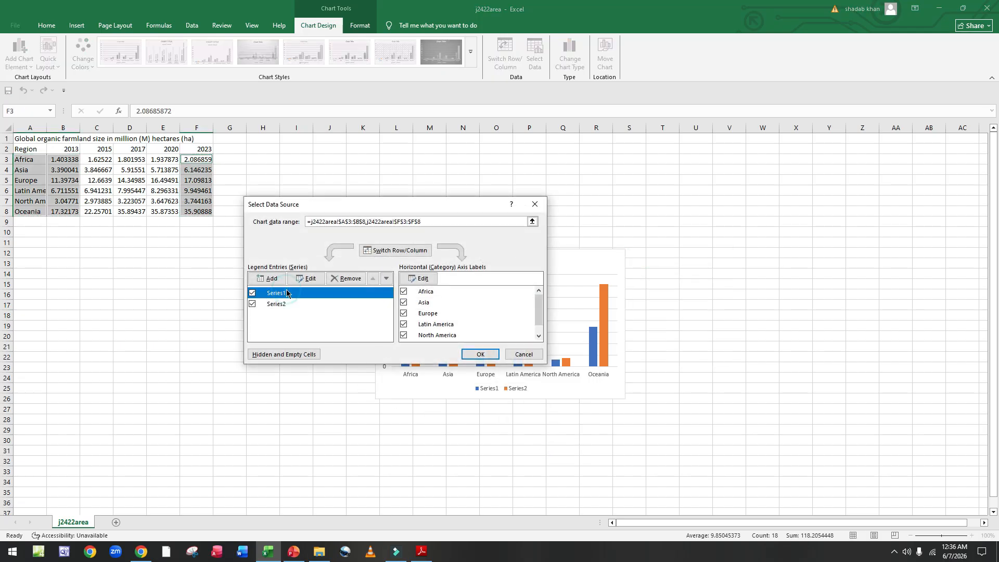
pyautogui.click(306, 279)
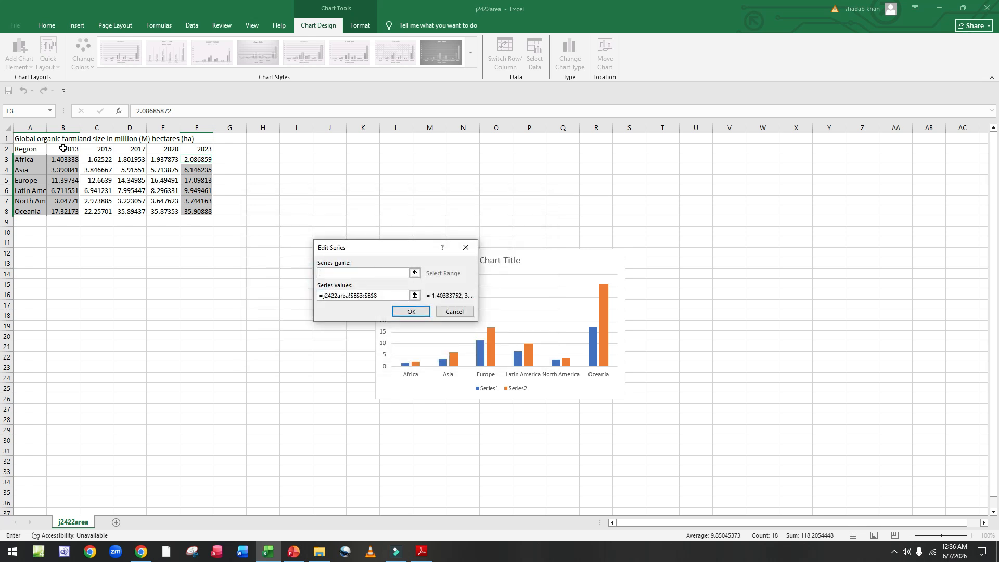
pyautogui.click(63, 149)
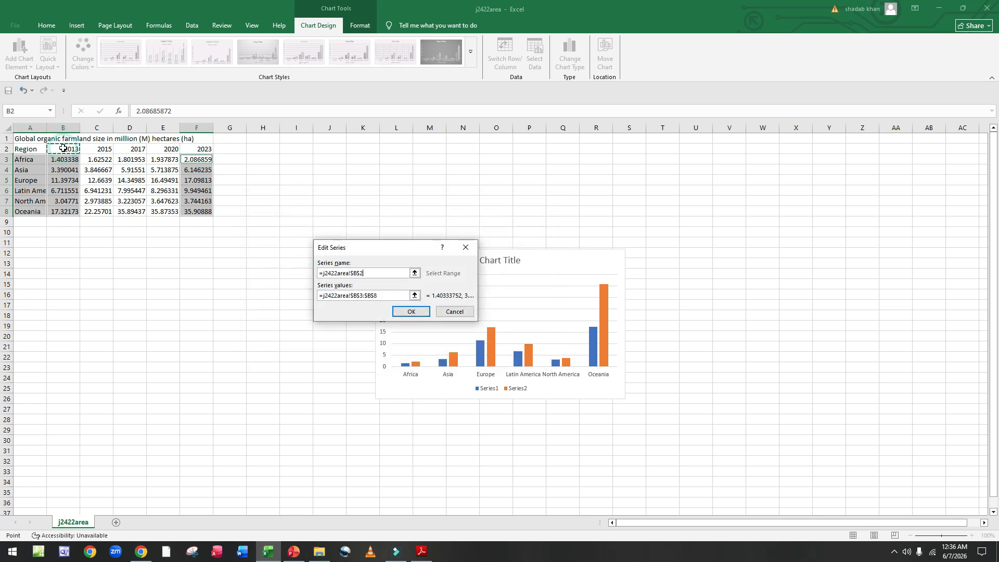
pyautogui.click(411, 312)
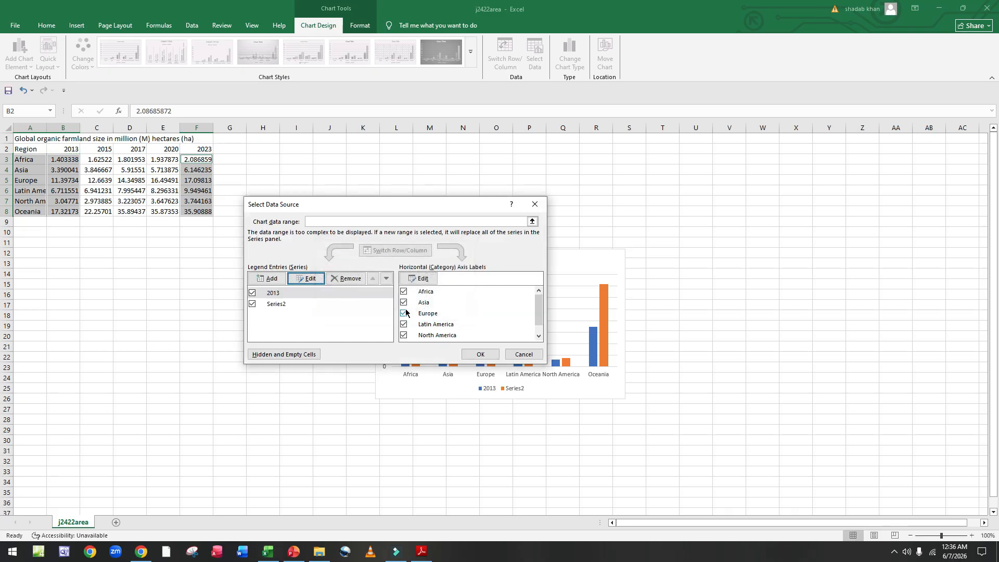
# Name the second data series from the 2023 header in cell F2 and apply the data source changes.
pyautogui.click(284, 304)
pyautogui.click(309, 278)
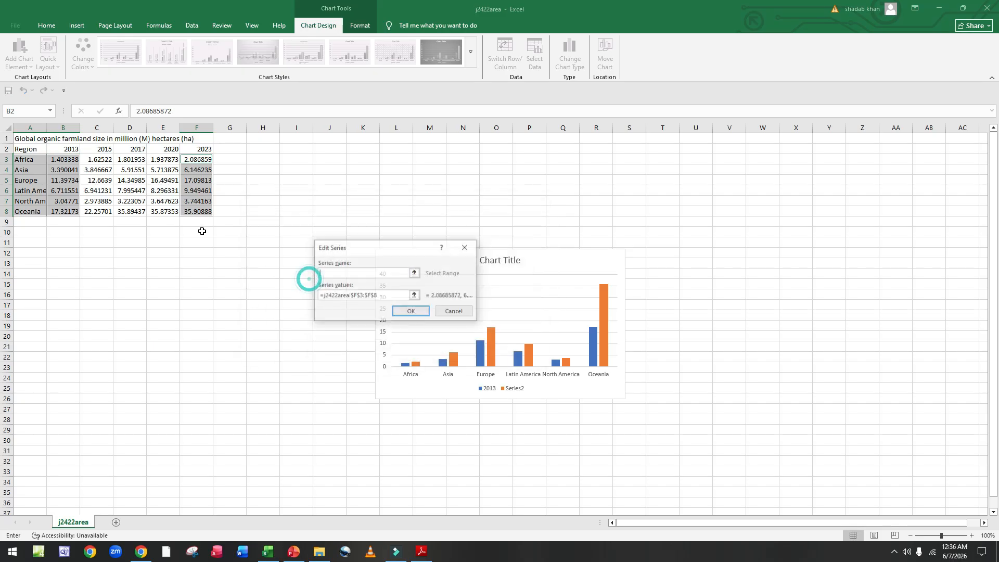
pyautogui.click(200, 149)
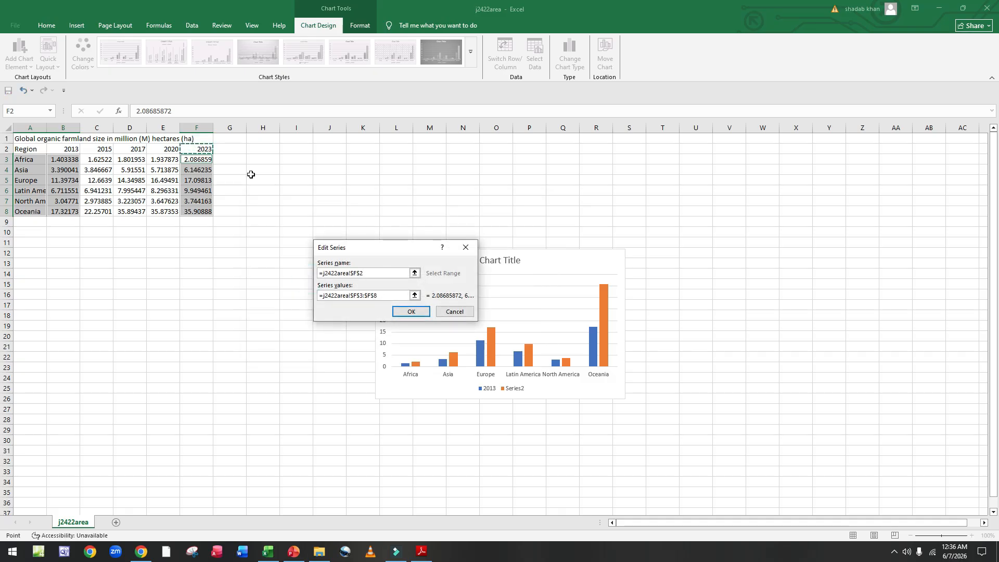
pyautogui.click(417, 309)
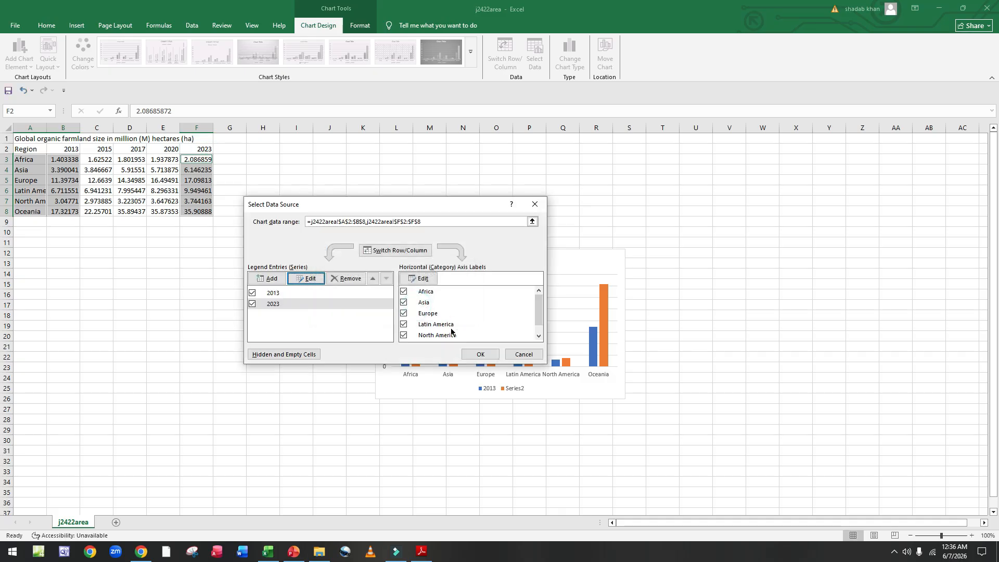
pyautogui.click(481, 354)
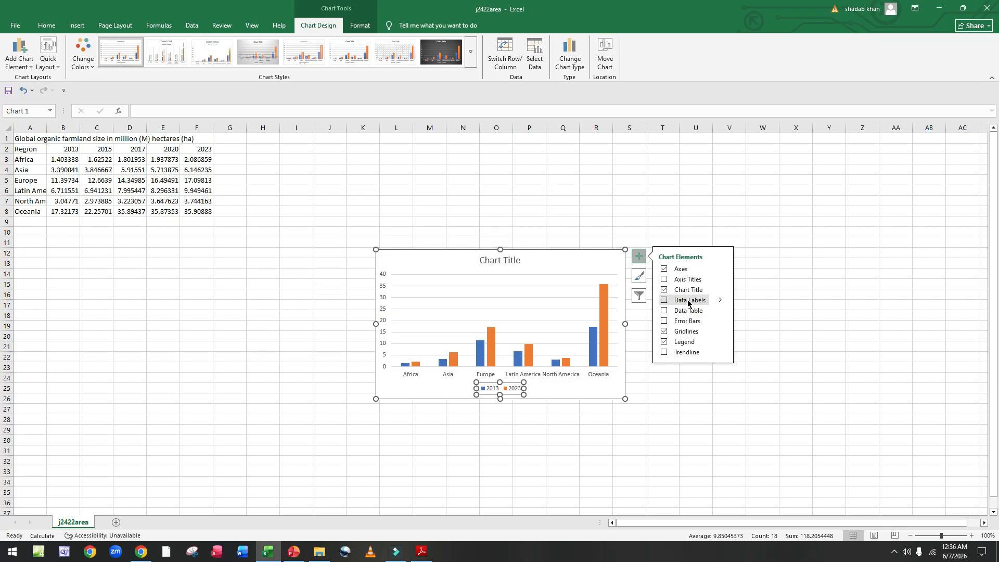
# Set the chart title to "Regional distribution of organic farmland", copying the wording from item 21 of the question paper in Adobe Reader.
pyautogui.click(422, 551)
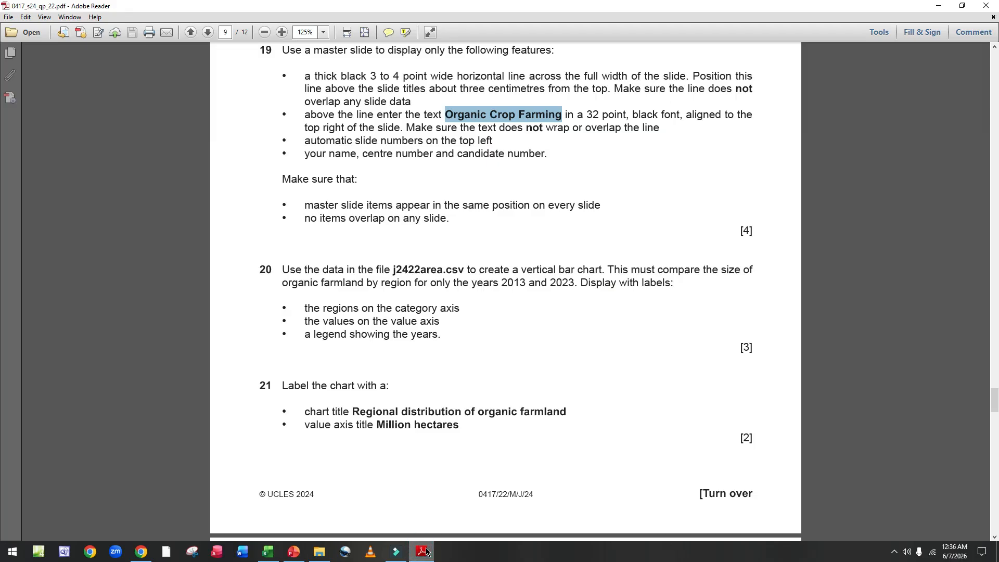
pyautogui.scroll(-3, 280, 421)
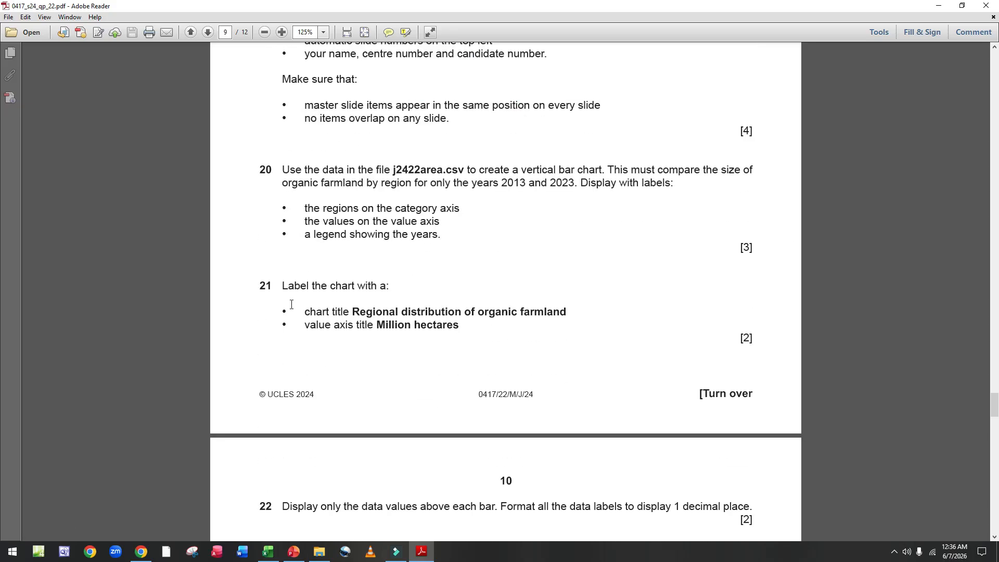
pyautogui.scroll(-1, 292, 304)
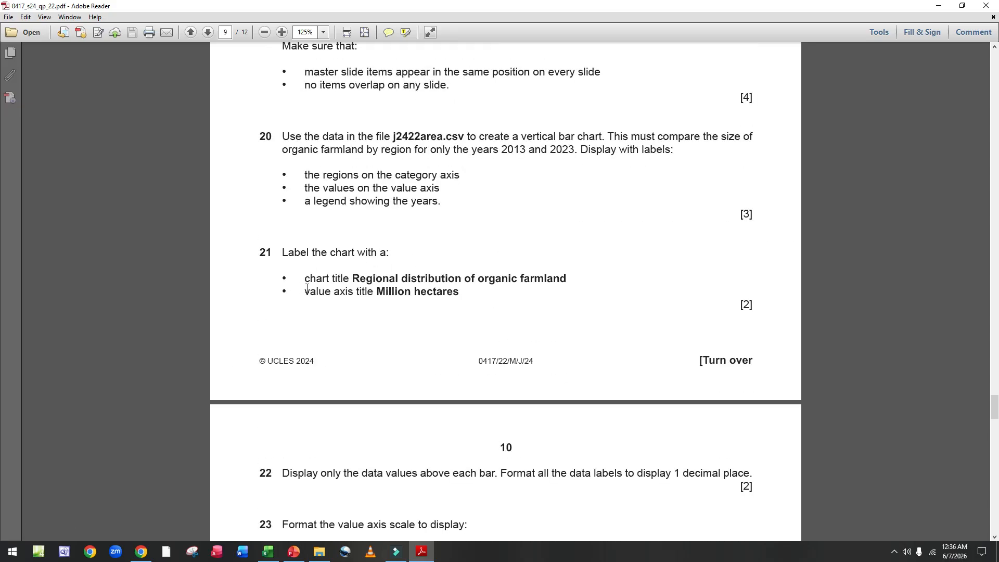
pyautogui.moveTo(352, 277); pyautogui.dragTo(529, 274)
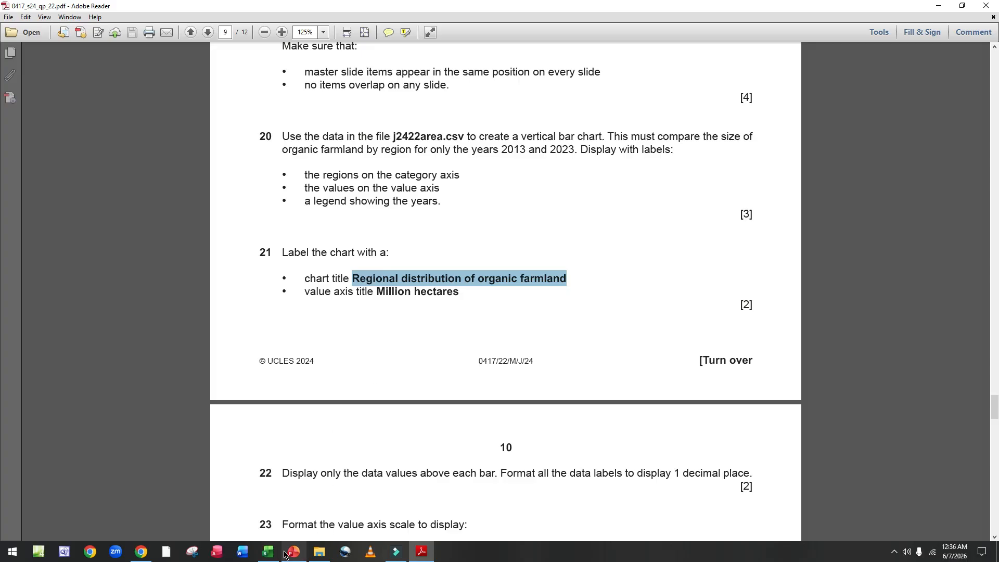
pyautogui.click(268, 551)
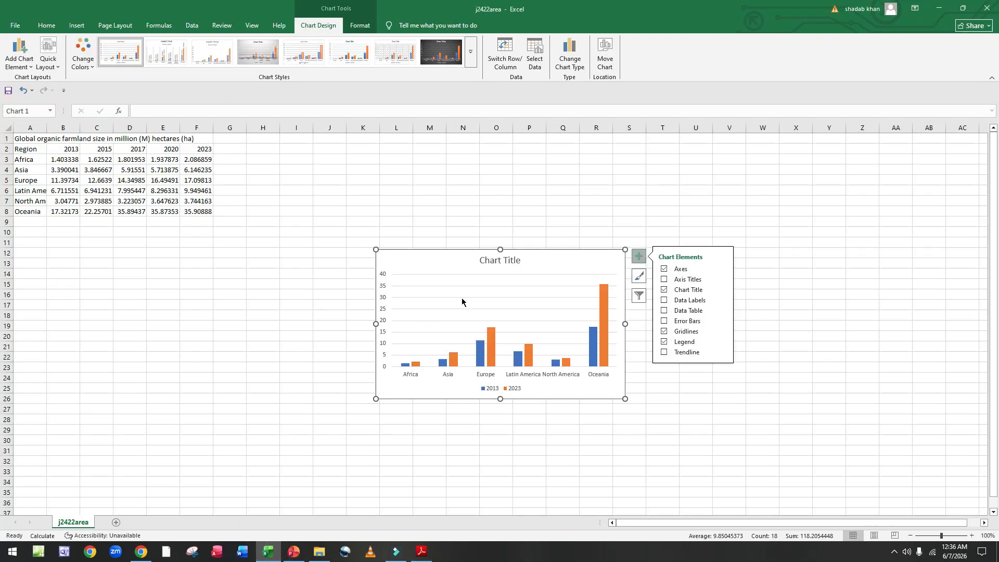
pyautogui.click(500, 261)
pyautogui.click(255, 110)
pyautogui.hotkey('ctrl', 'v')
pyautogui.press('Return')
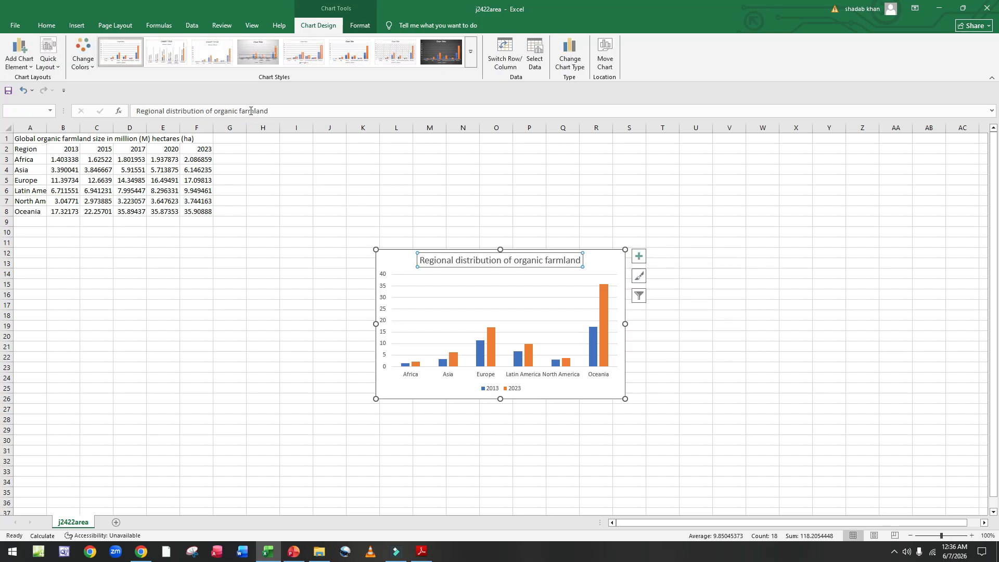
# Add axis titles to the organic farmland chart.
pyautogui.click(648, 254)
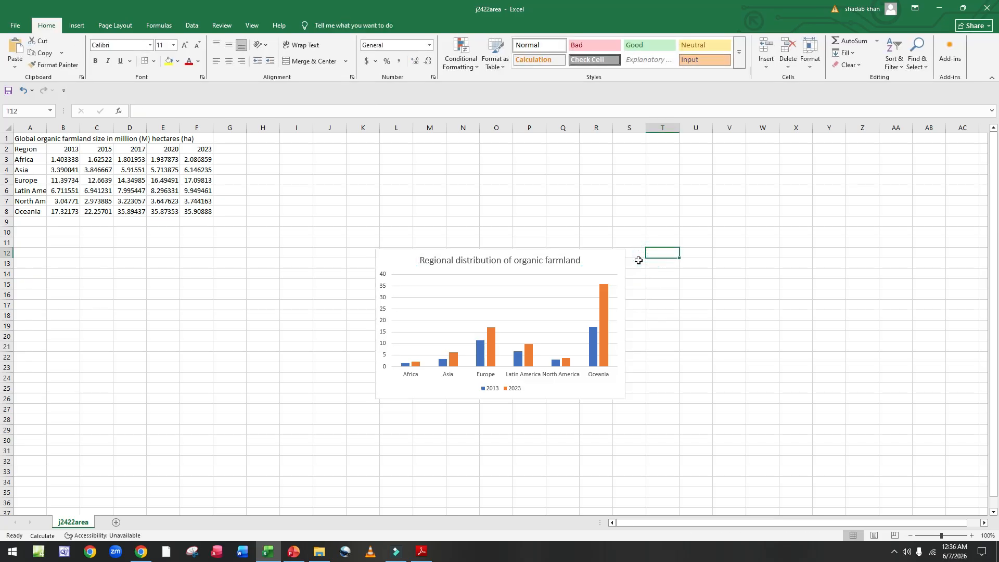
pyautogui.click(614, 264)
pyautogui.click(639, 257)
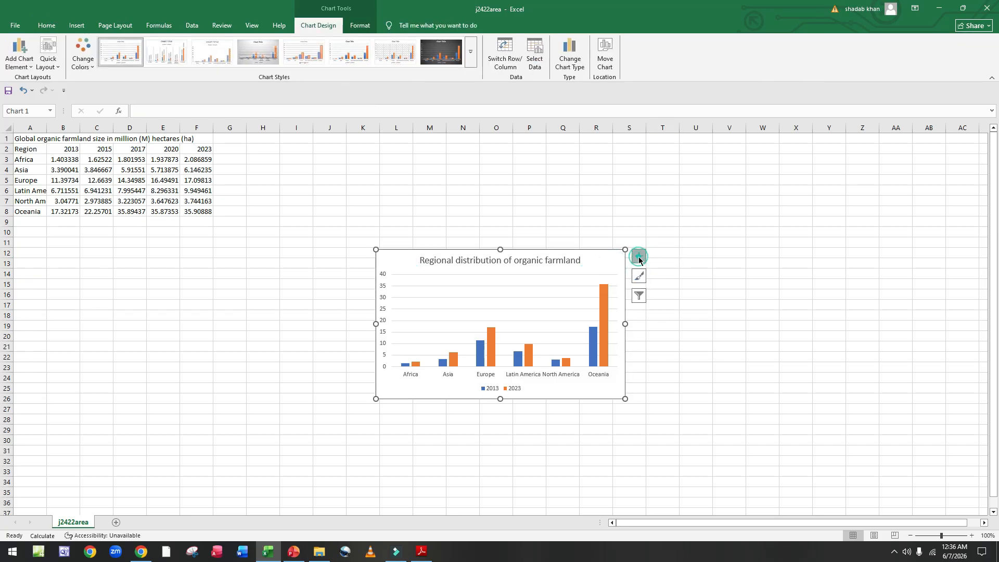
pyautogui.click(676, 279)
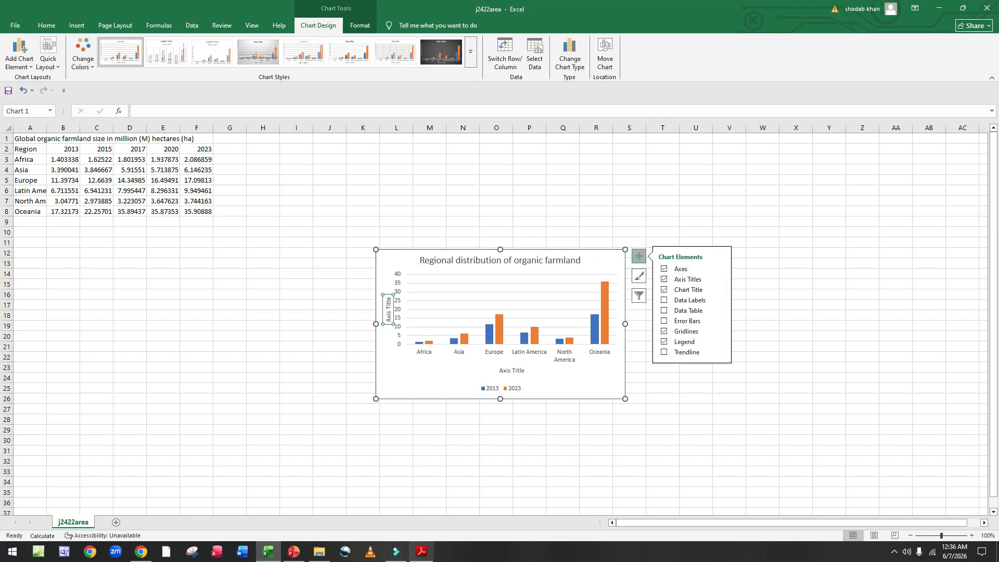
# Set the value axis title to "Million hectares", copying the wording from the question paper in Adobe Reader.
pyautogui.click(423, 552)
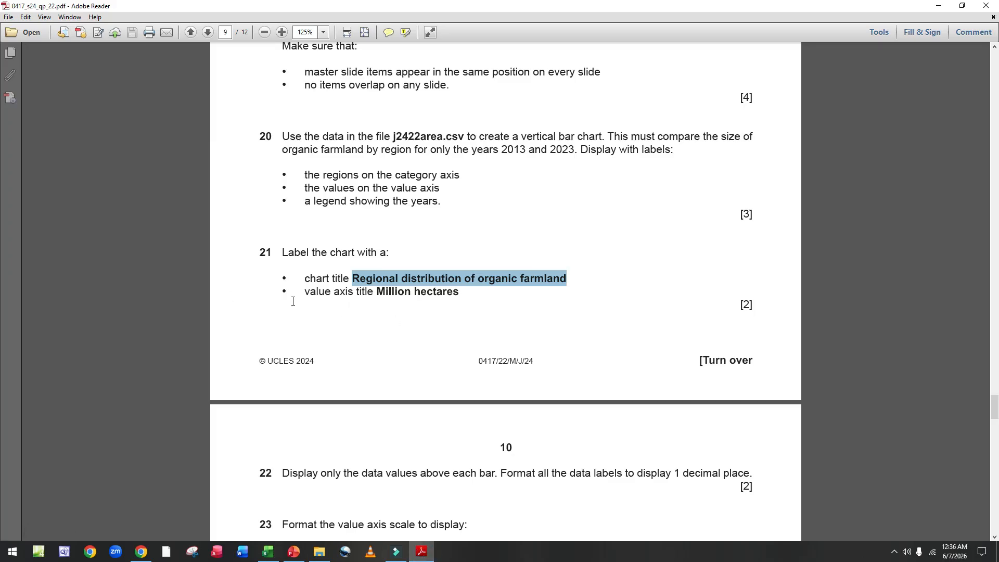
pyautogui.moveTo(376, 292); pyautogui.dragTo(423, 294)
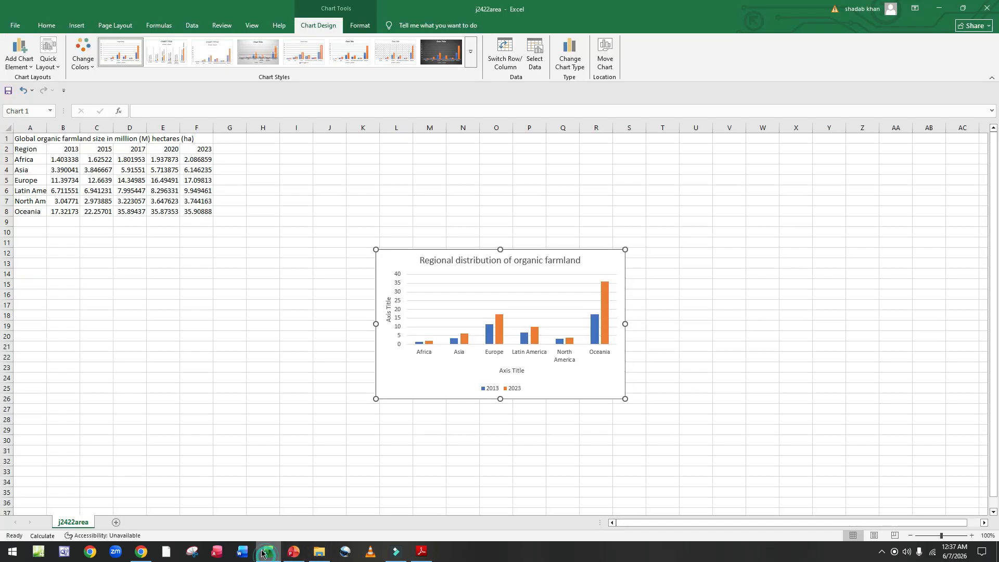
pyautogui.click(268, 552)
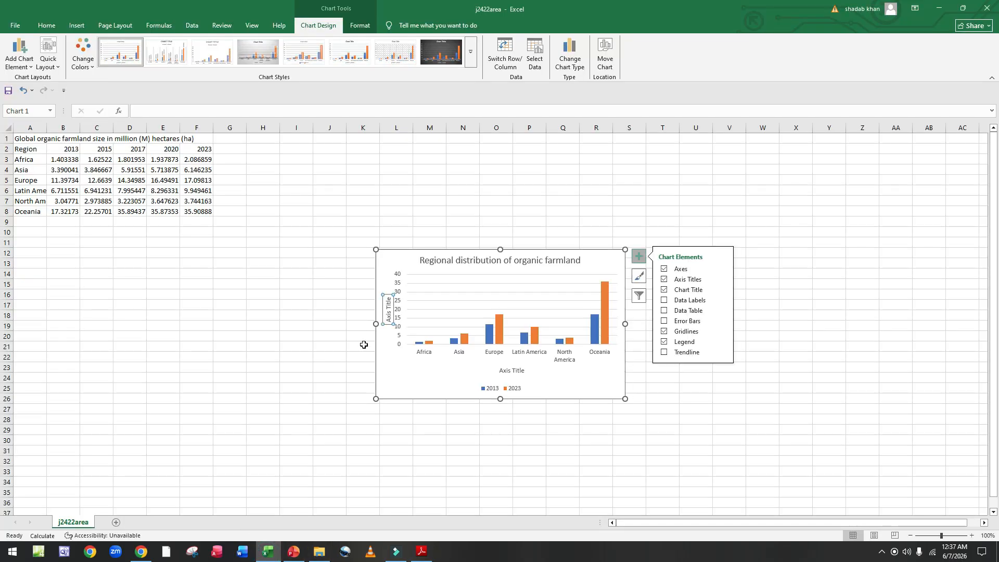
pyautogui.click(388, 318)
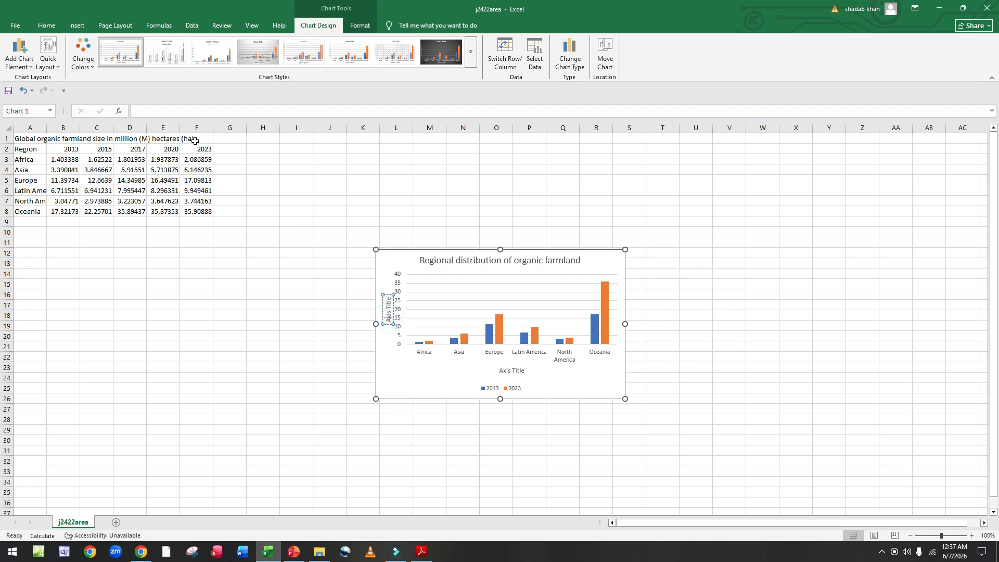
pyautogui.click(209, 111)
pyautogui.hotkey('ctrl', 'v')
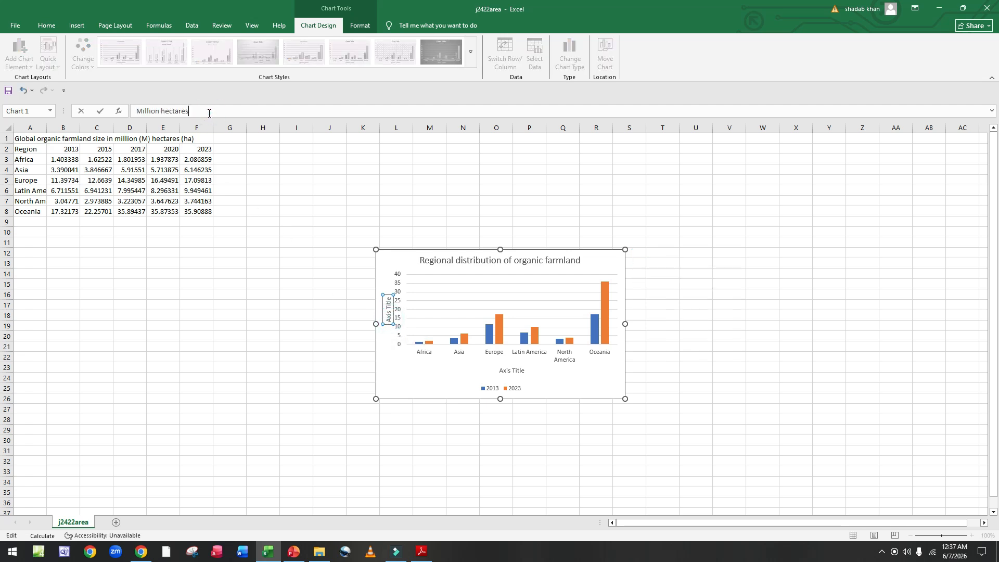
pyautogui.press('Return')
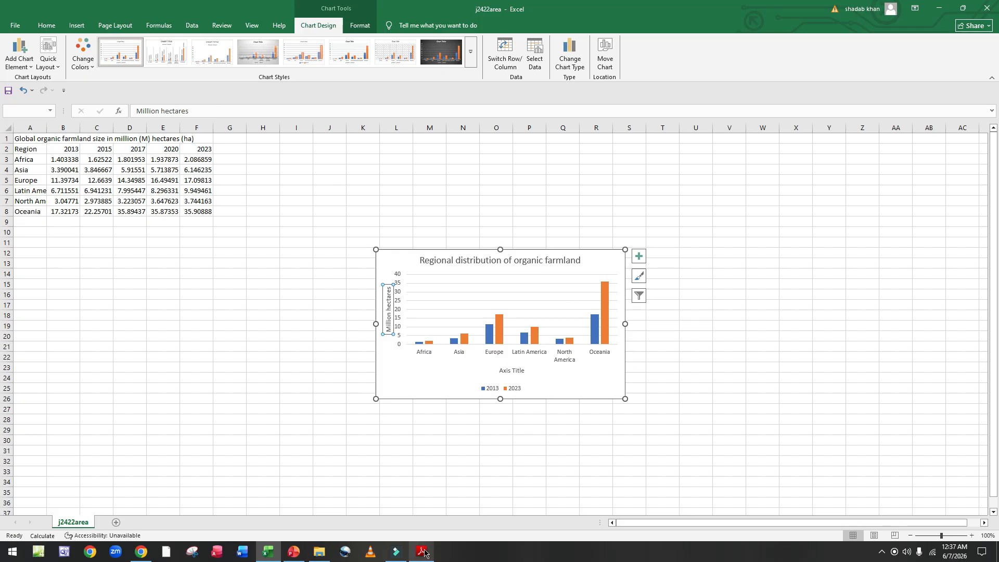
# Add data labels to the 2023 and 2013 series in the Excel chart, following item 22 of the question paper in Adobe Reader.
pyautogui.moveTo(424, 552)
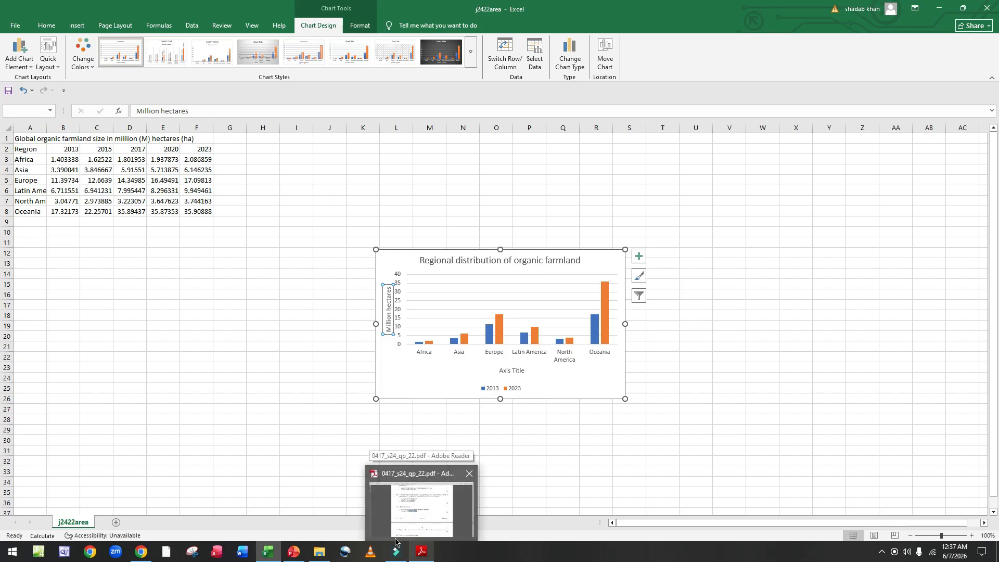
pyautogui.click(422, 551)
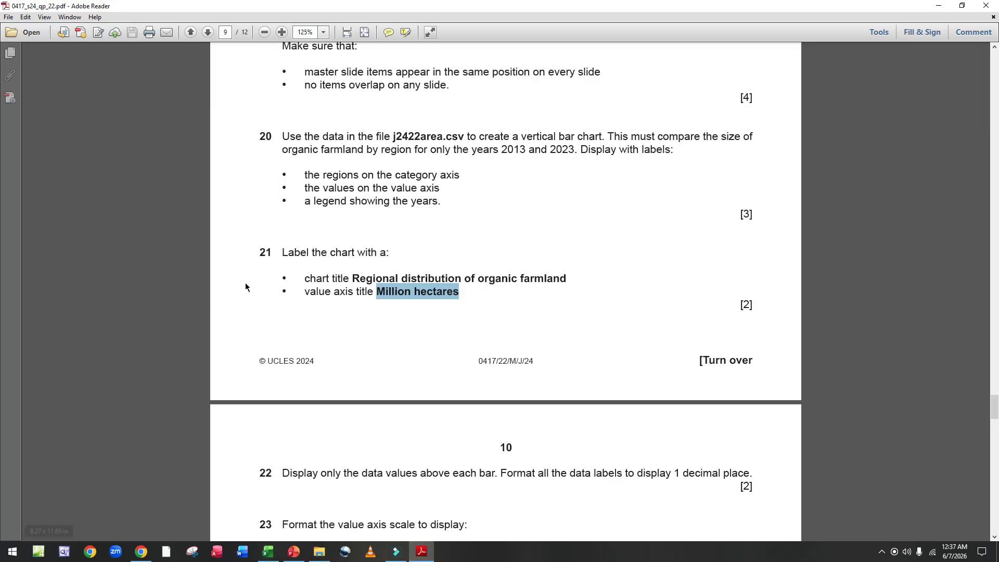
pyautogui.scroll(-3, 245, 282)
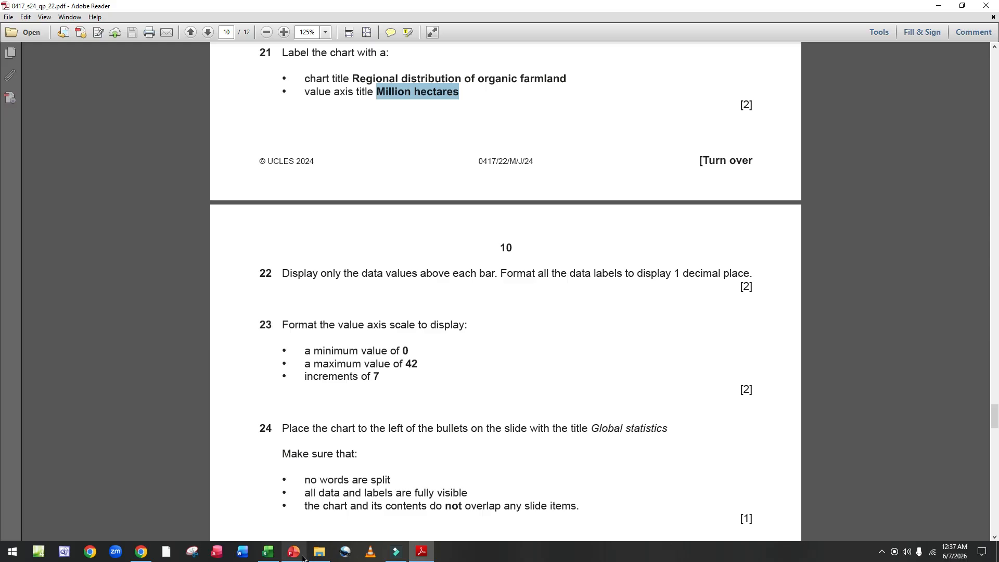
pyautogui.click(268, 551)
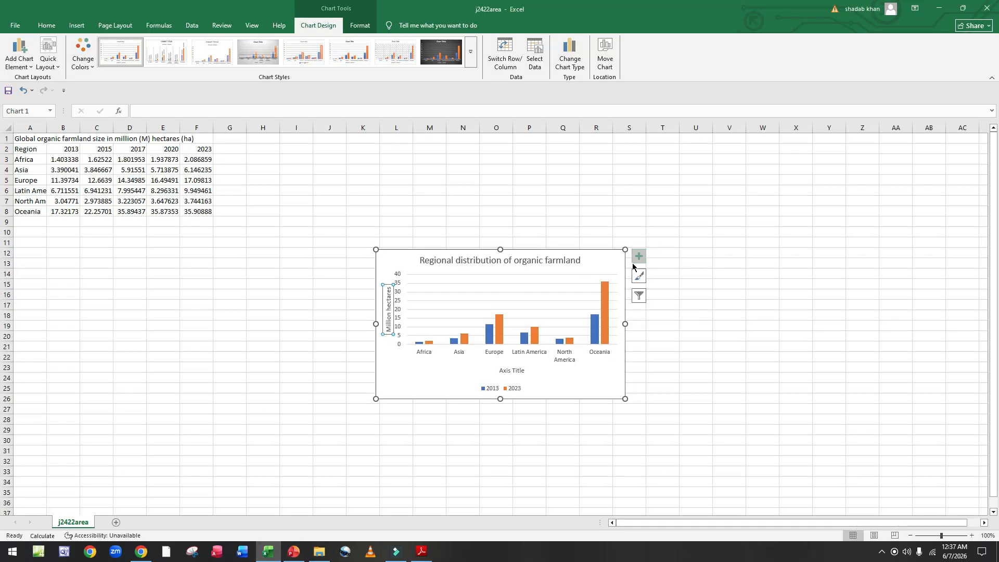
pyautogui.click(638, 256)
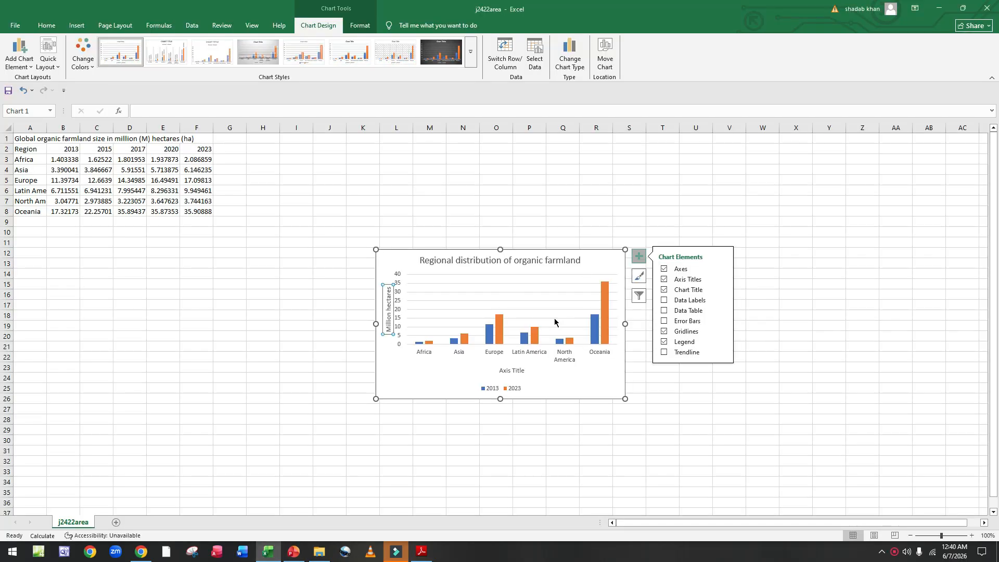
pyautogui.click(602, 309)
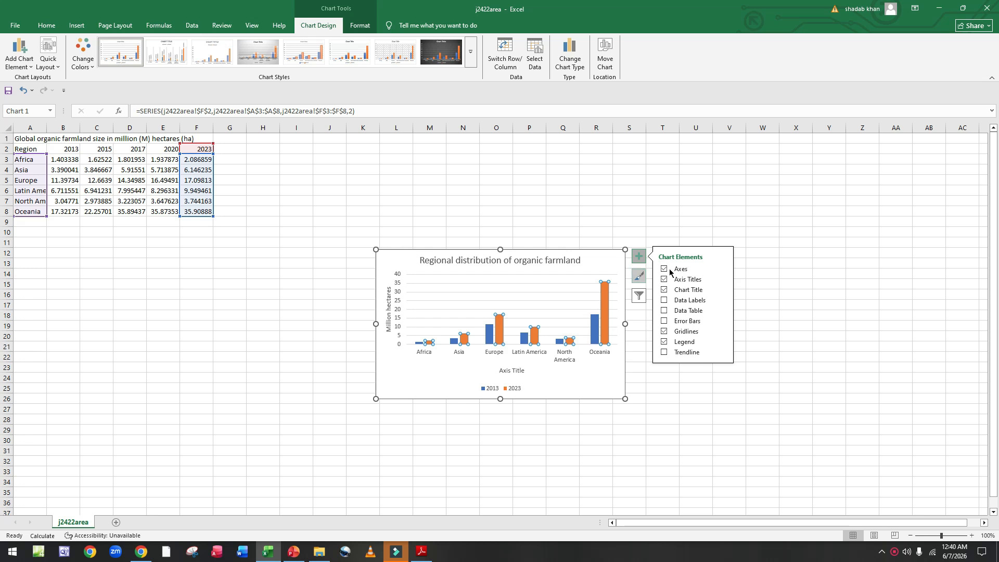
pyautogui.click(689, 301)
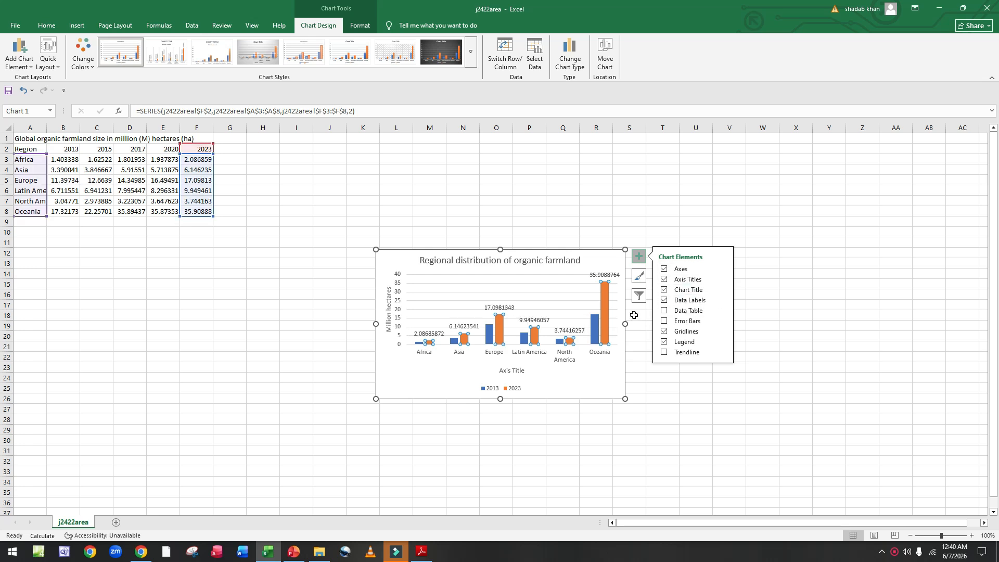
pyautogui.click(594, 340)
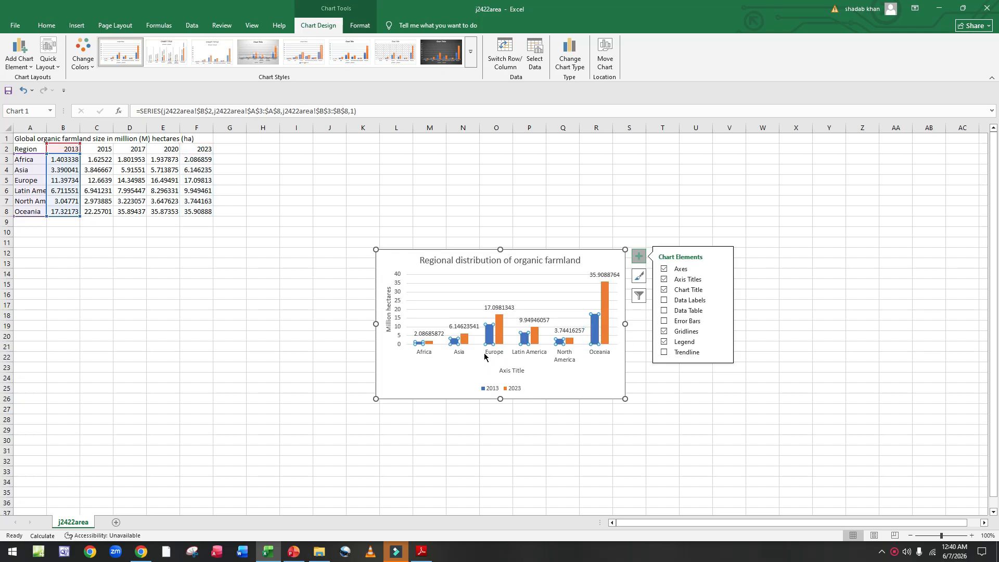
pyautogui.click(686, 306)
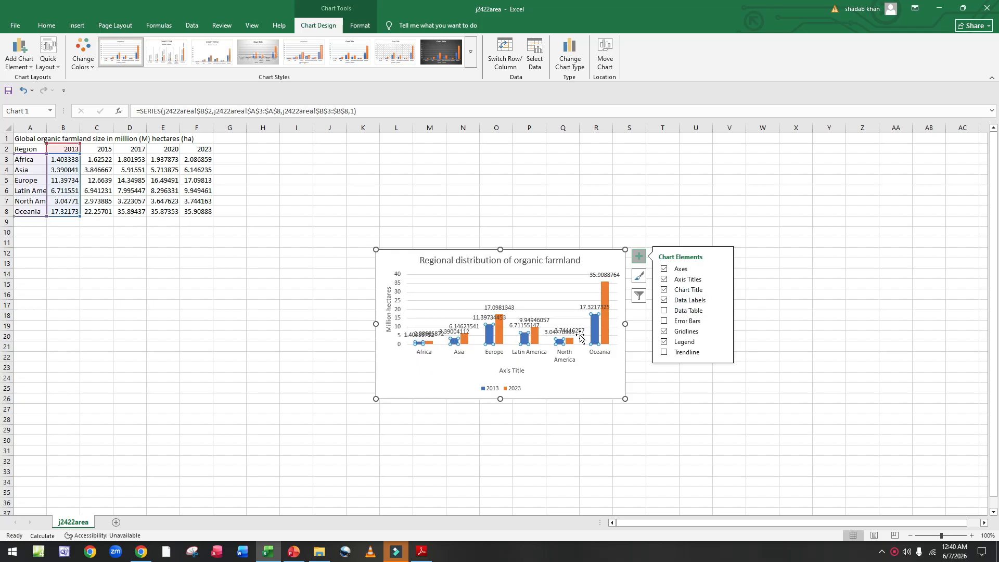
# Format the 2013 series' data labels with the Number category and 1 decimal place.
pyautogui.click(719, 301)
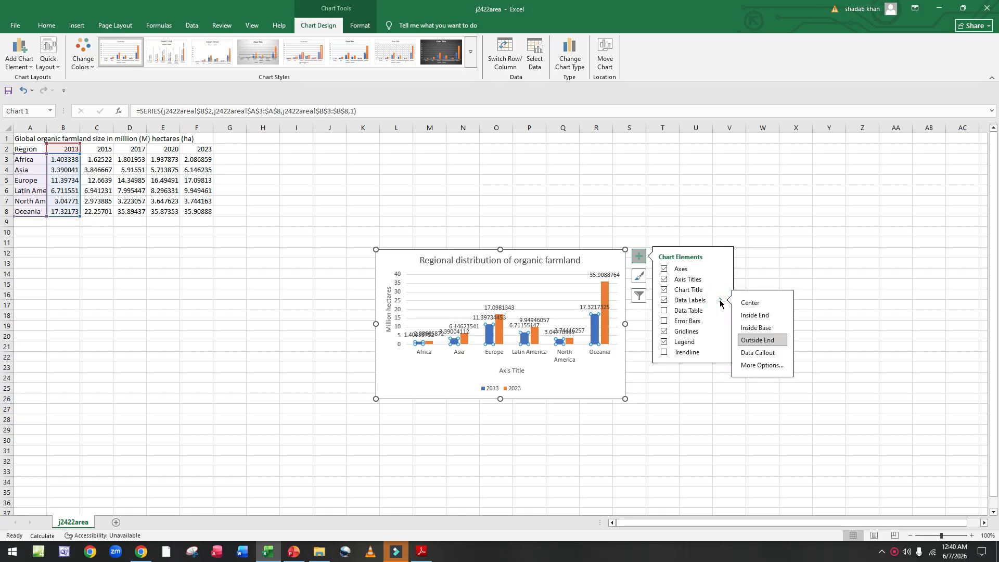
pyautogui.click(761, 364)
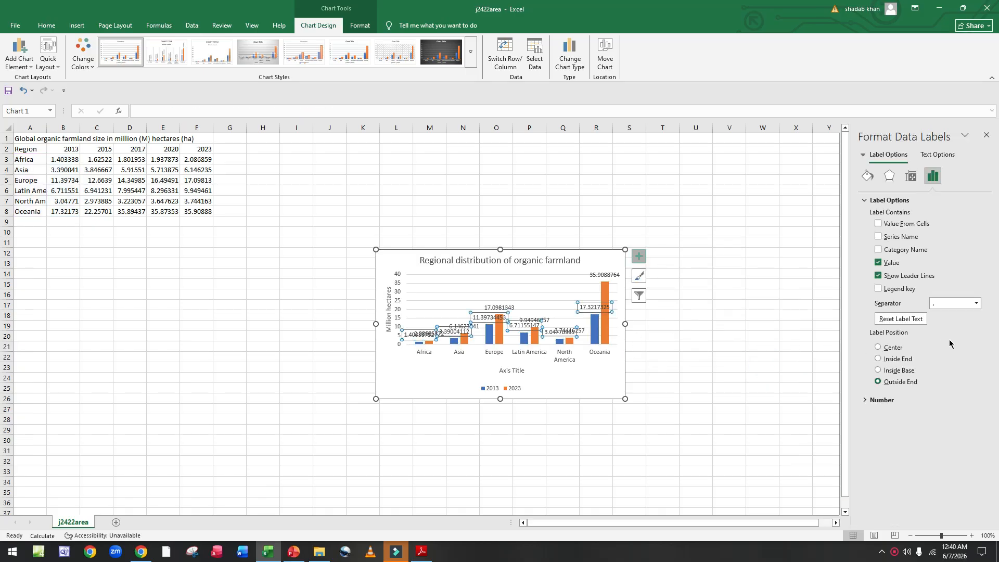
pyautogui.click(898, 400)
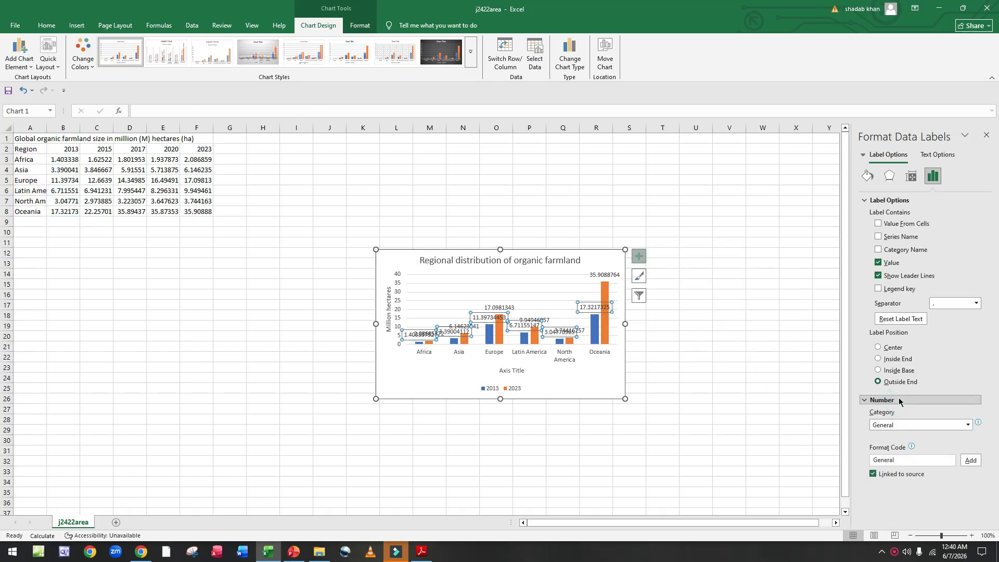
pyautogui.click(969, 427)
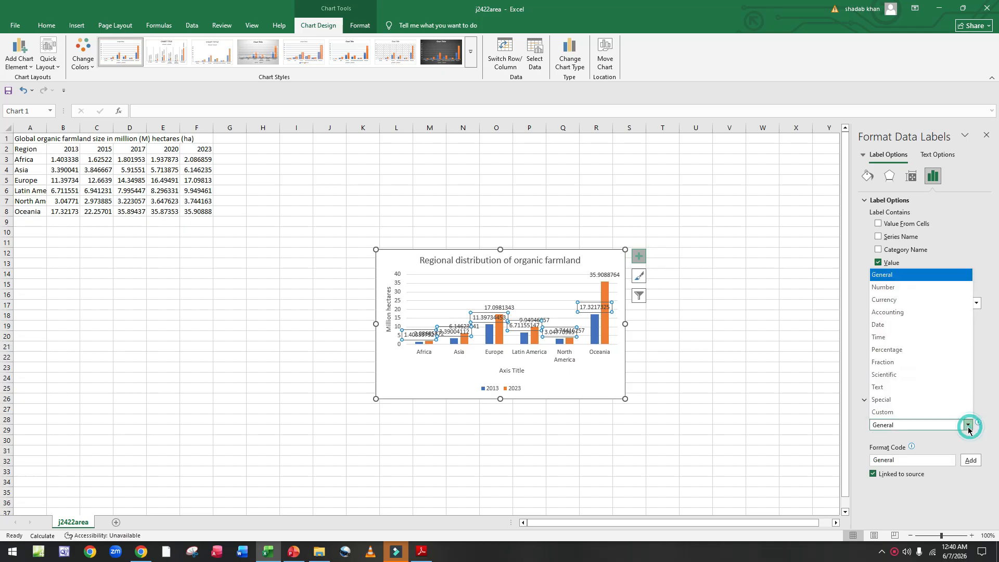
pyautogui.click(887, 288)
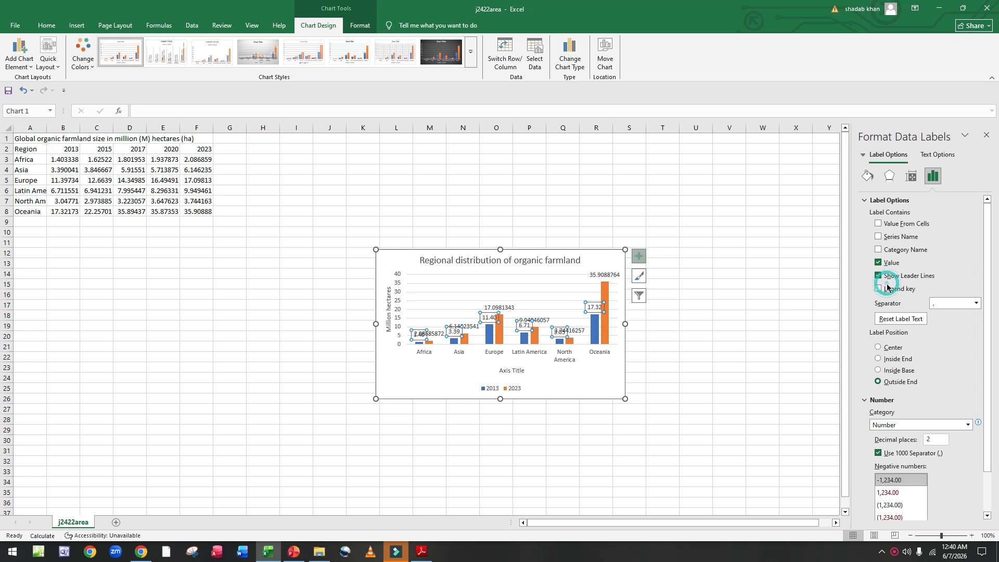
pyautogui.click(936, 438)
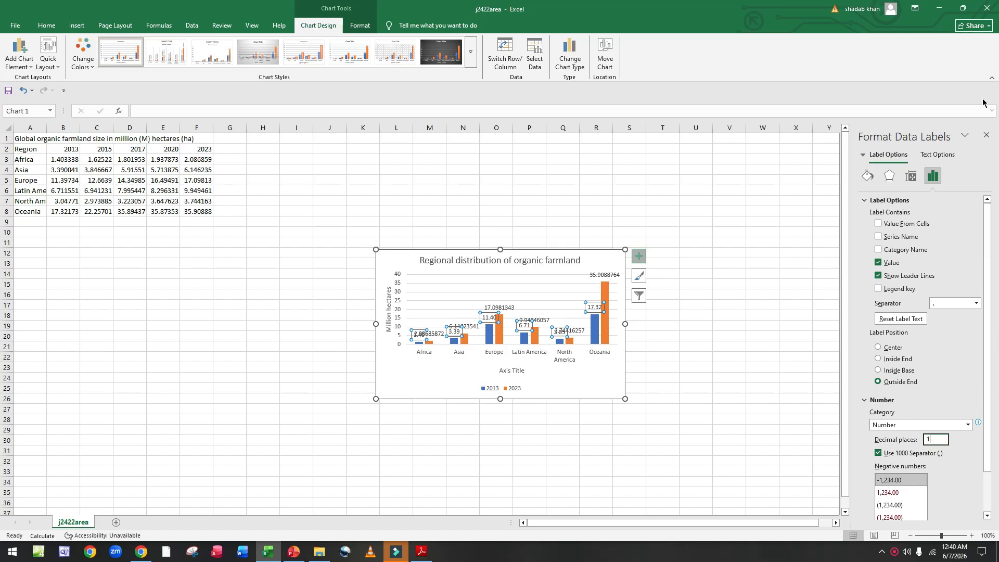
pyautogui.click(986, 132)
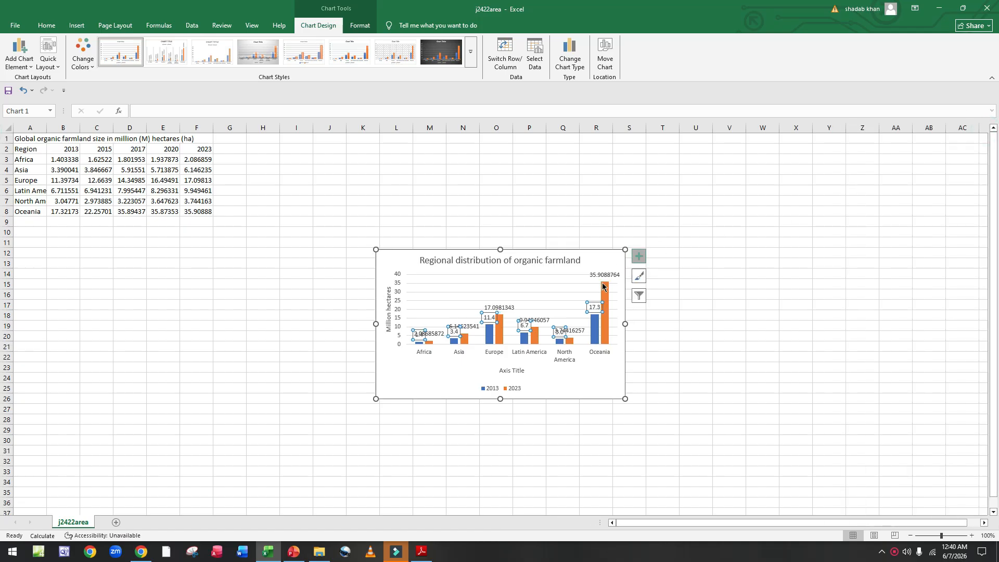
# Format the 2023 series' data labels with the Number category and 1 decimal place.
pyautogui.click(604, 287)
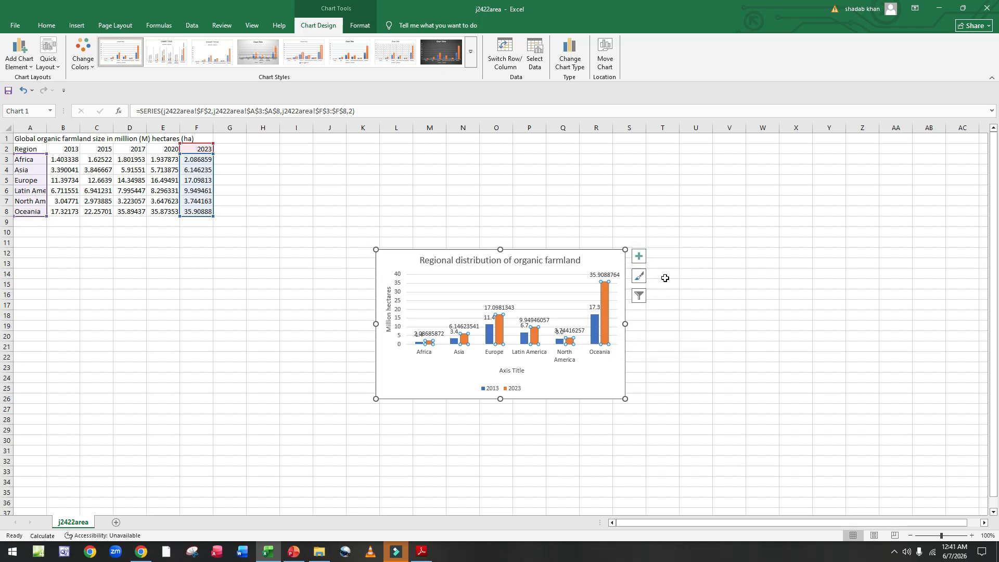
pyautogui.click(640, 257)
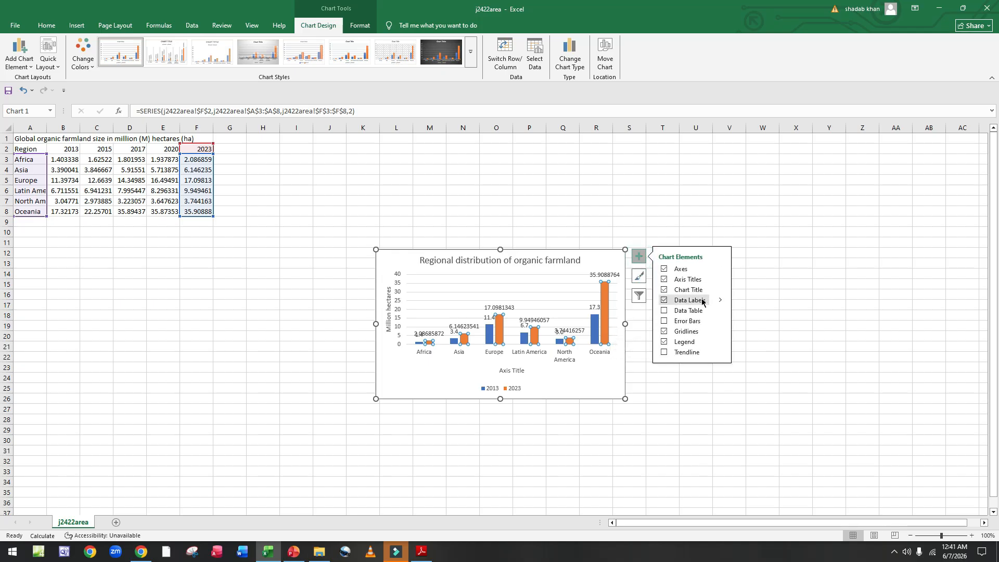
pyautogui.click(719, 303)
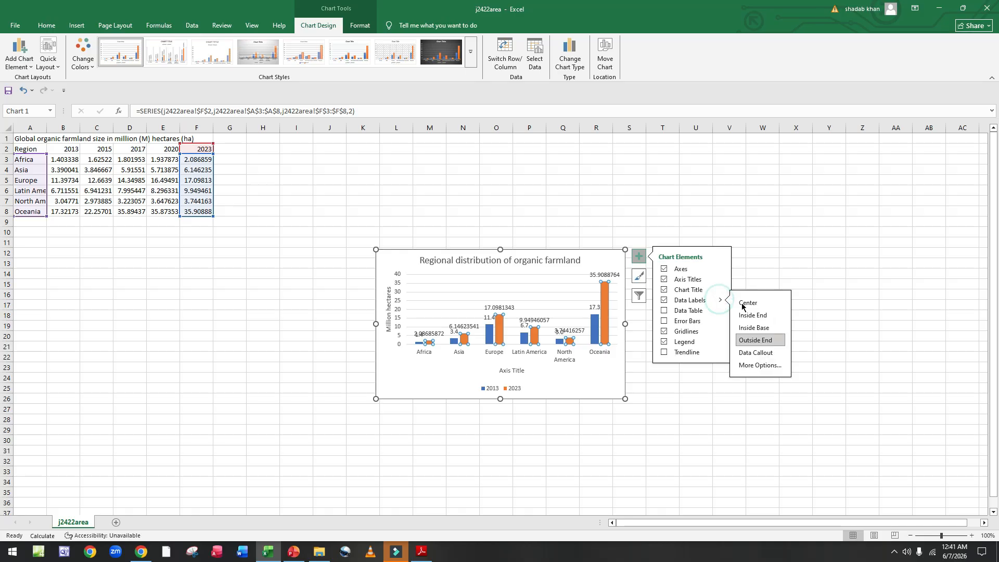
pyautogui.click(761, 364)
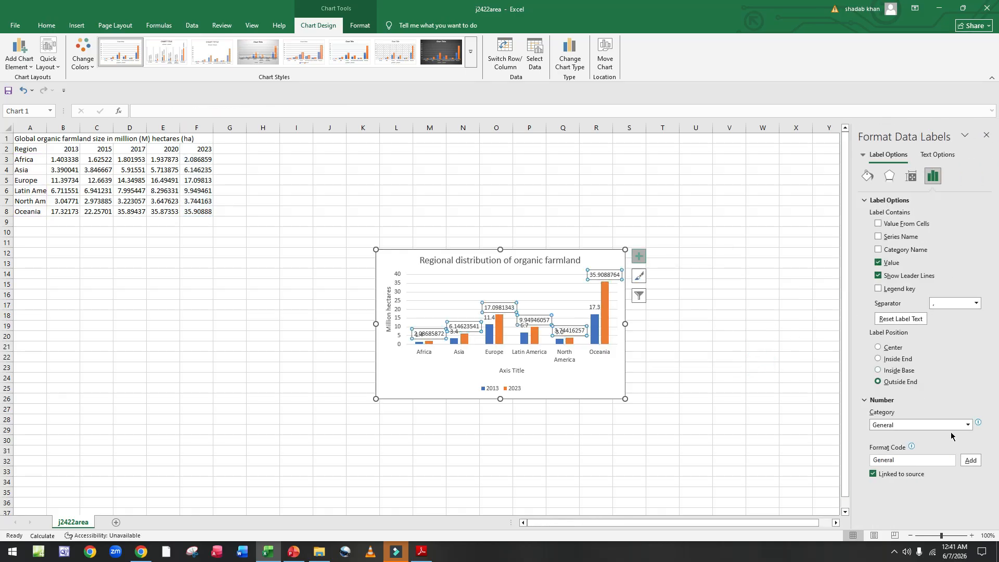
pyautogui.click(967, 426)
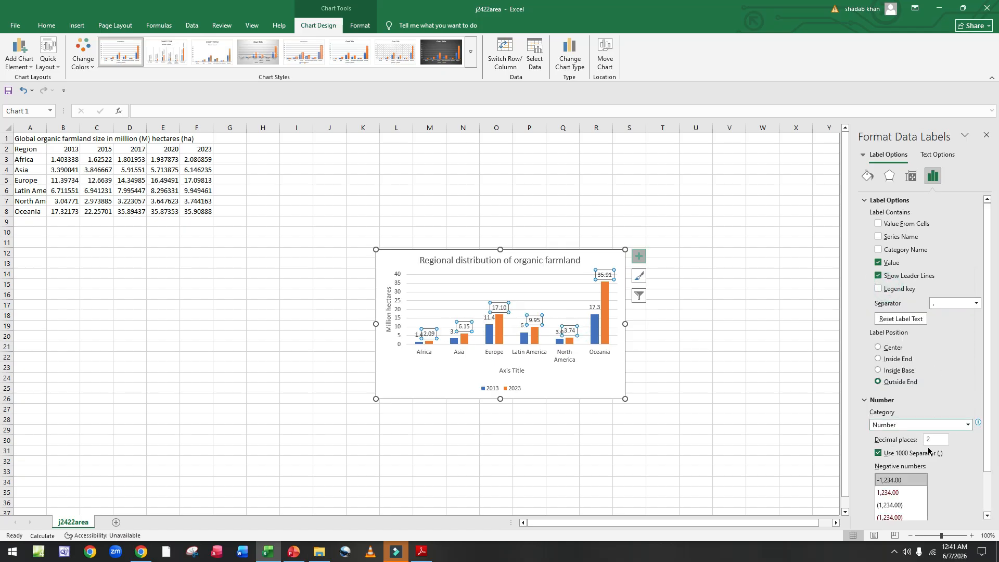
pyautogui.click(940, 441)
pyautogui.click(984, 135)
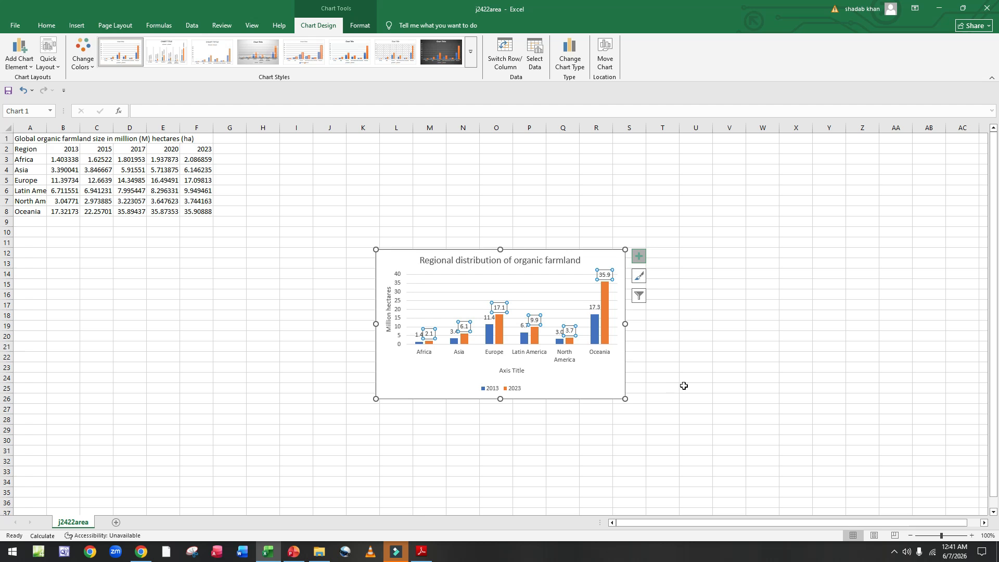
pyautogui.click(684, 385)
pyautogui.click(395, 418)
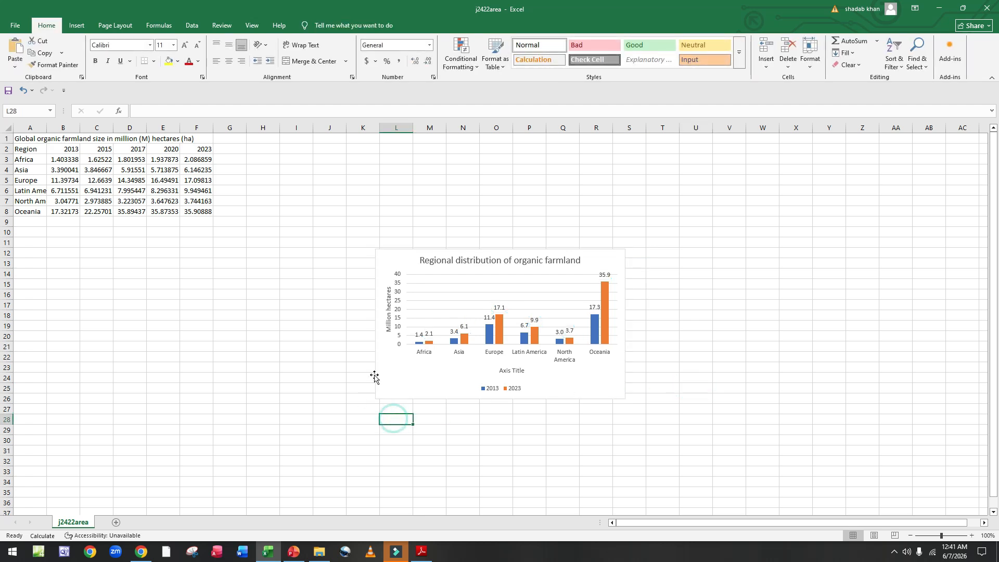
# Set the value axis maximum to 42 in the Excel chart, following item 23 of the question paper in Adobe Reader.
pyautogui.click(411, 376)
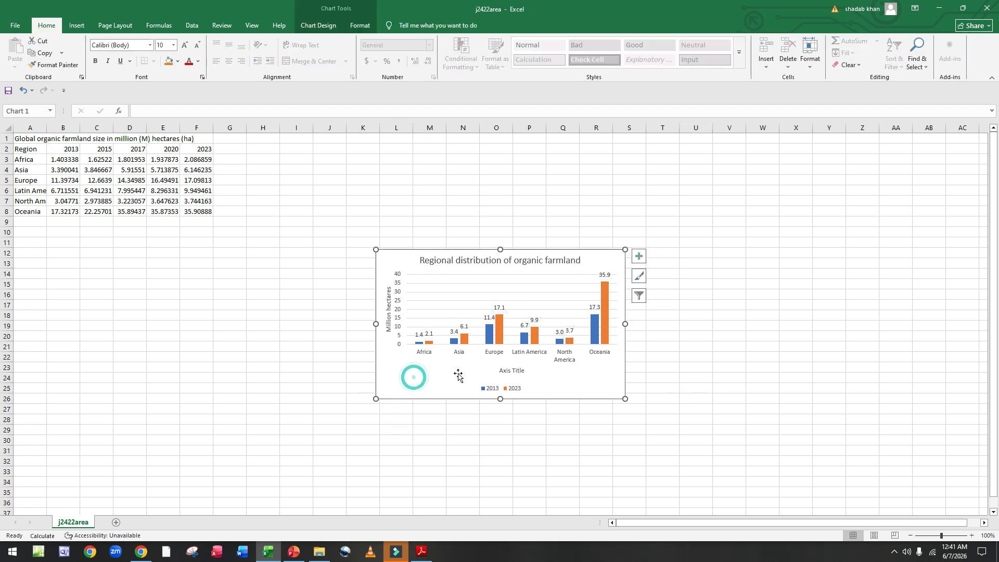
pyautogui.click(421, 553)
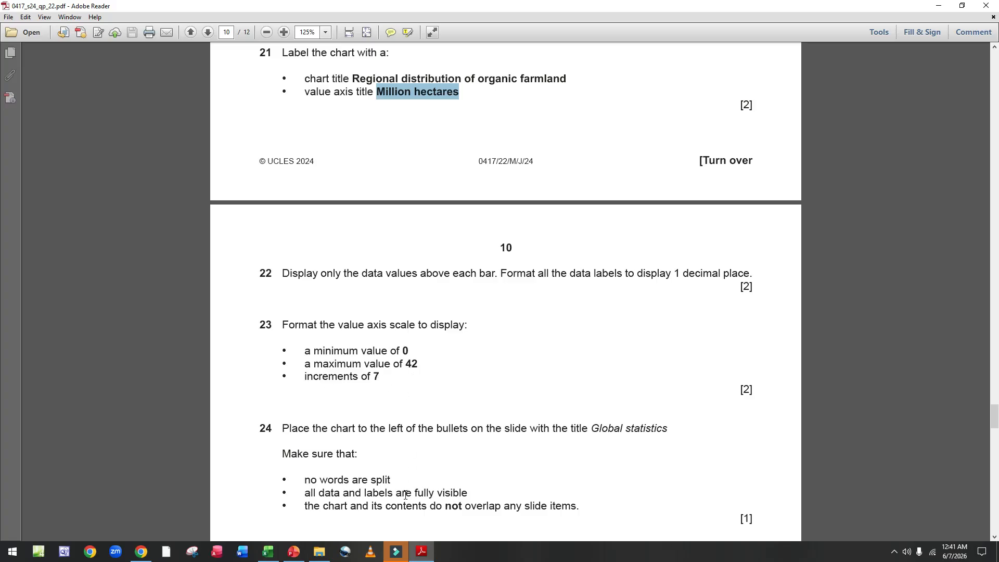
pyautogui.click(421, 550)
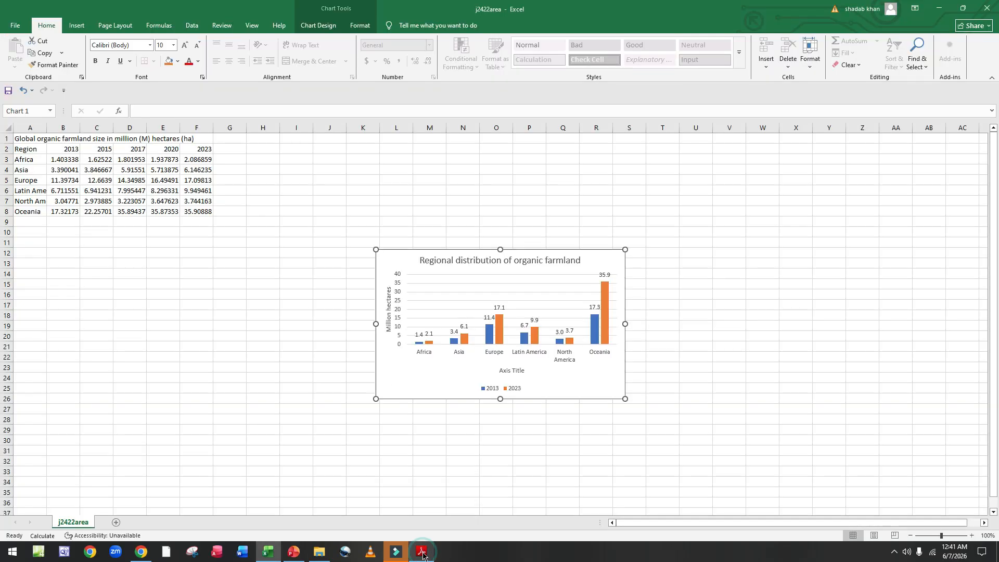
pyautogui.click(278, 556)
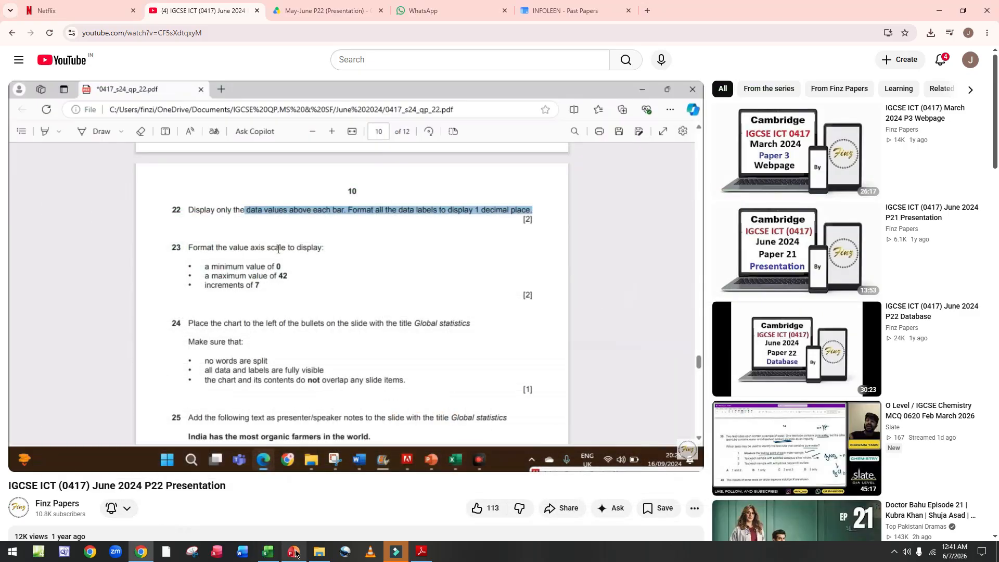
pyautogui.click(274, 554)
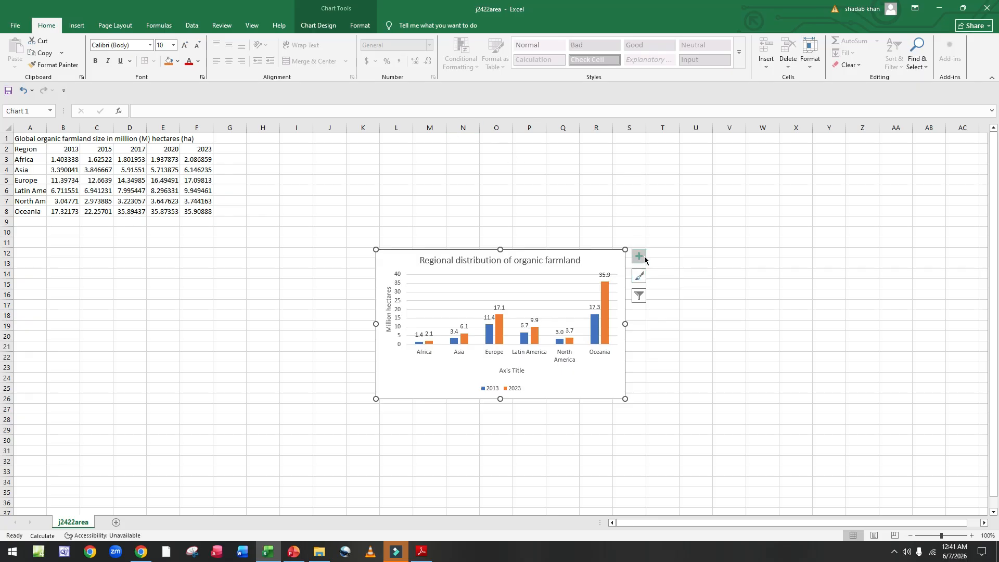
pyautogui.click(398, 326)
pyautogui.rightClick(398, 326)
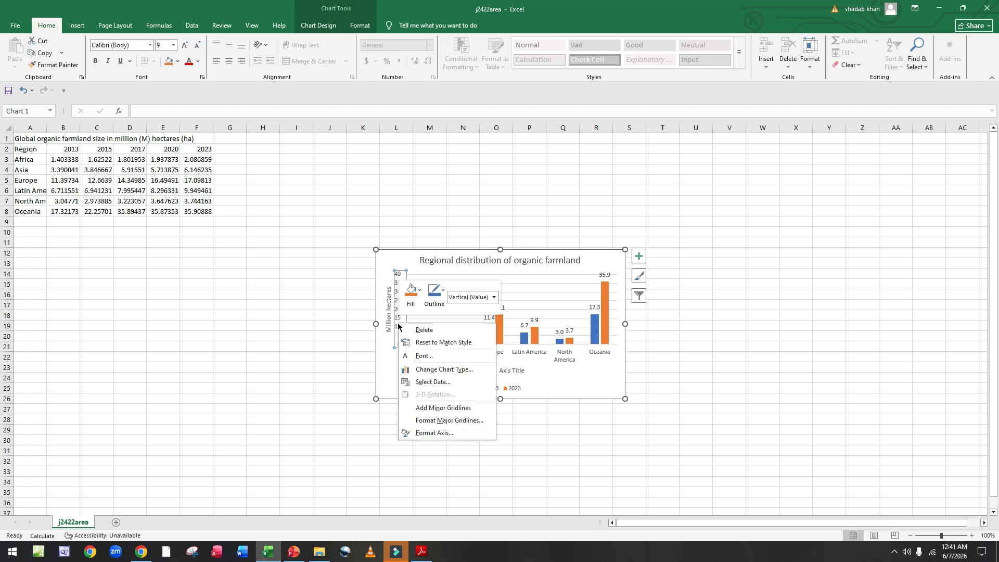
pyautogui.click(442, 432)
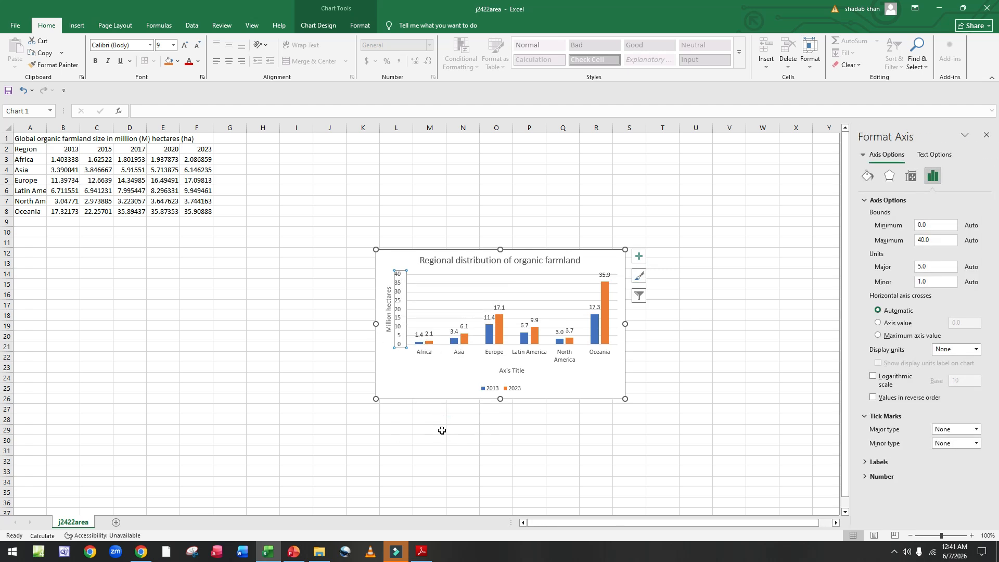
pyautogui.click(923, 240)
pyautogui.click(923, 241)
# Set the value axis major unit to 7, checking the increments against item 23 of the question paper.
pyautogui.click(920, 268)
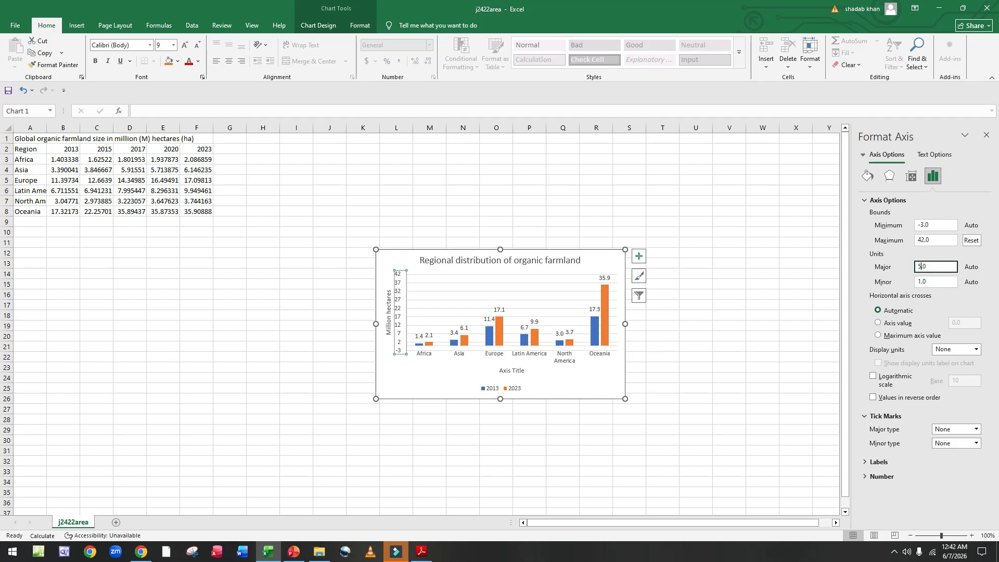
pyautogui.click(422, 552)
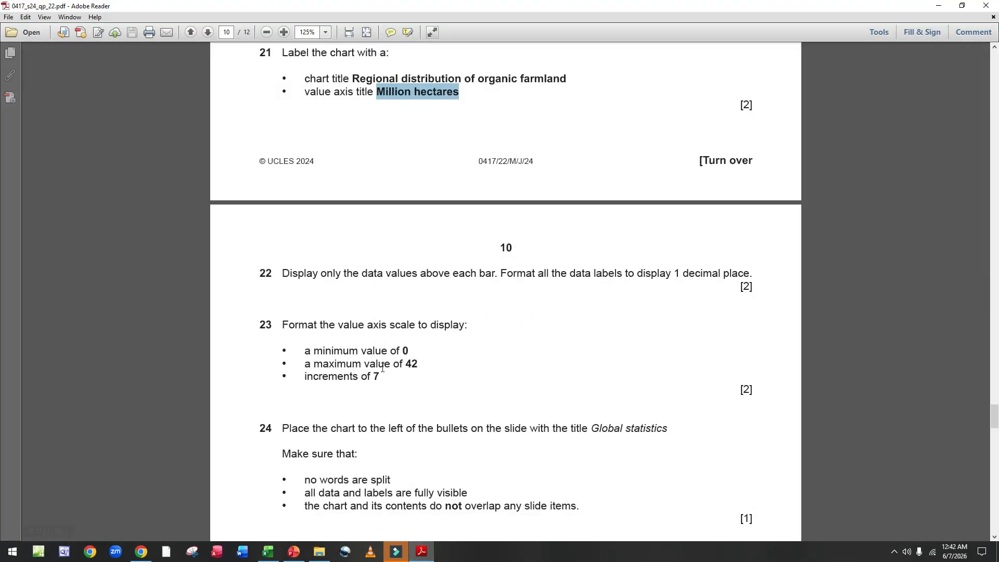
pyautogui.click(268, 551)
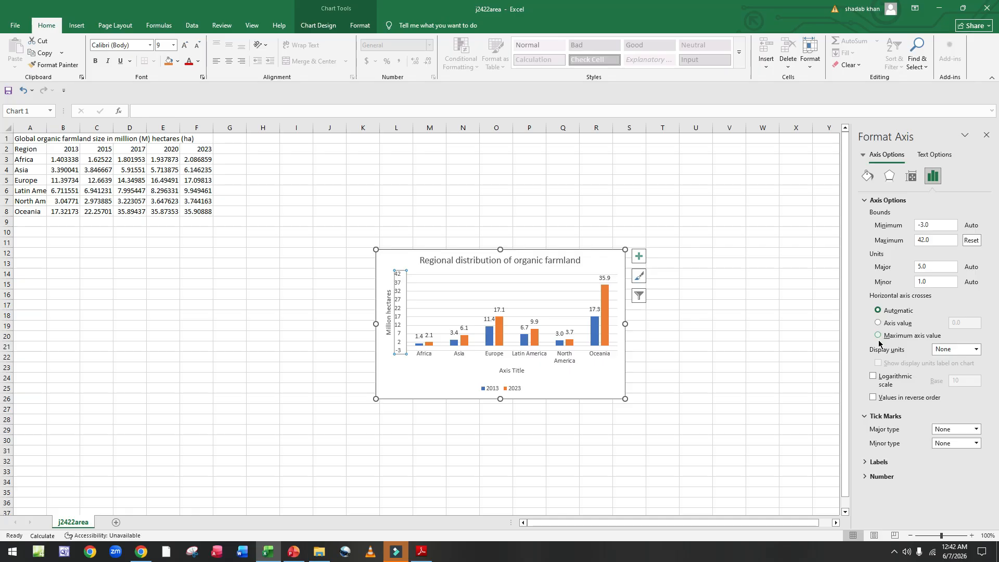
pyautogui.click(920, 267)
pyautogui.click(922, 267)
pyautogui.press('BackSpace')
pyautogui.click(985, 135)
# Read item 24 of the question paper in Adobe Reader and select the bullet text box on PowerPoint's "Global statistics" slide.
pyautogui.click(421, 551)
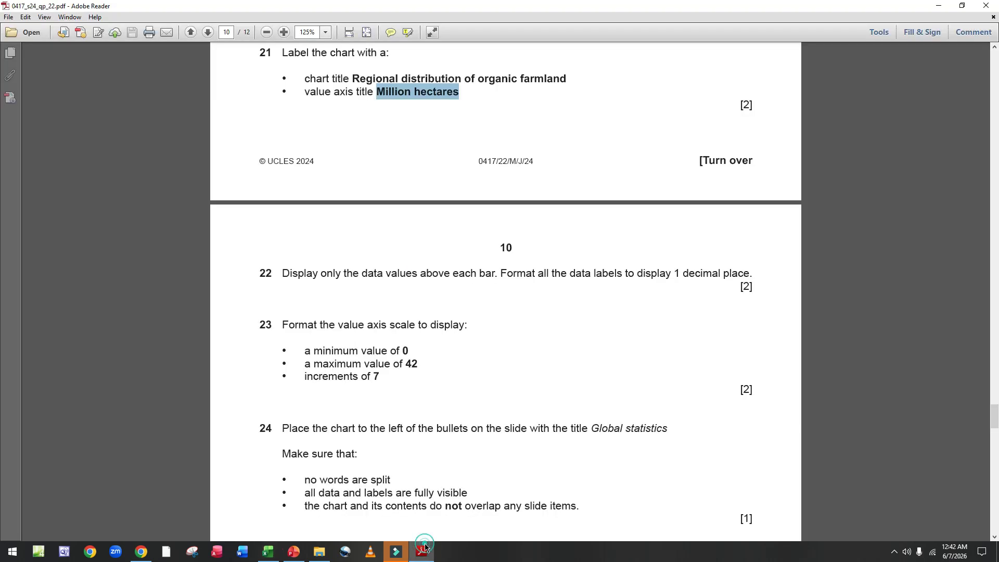
pyautogui.scroll(-3, 453, 381)
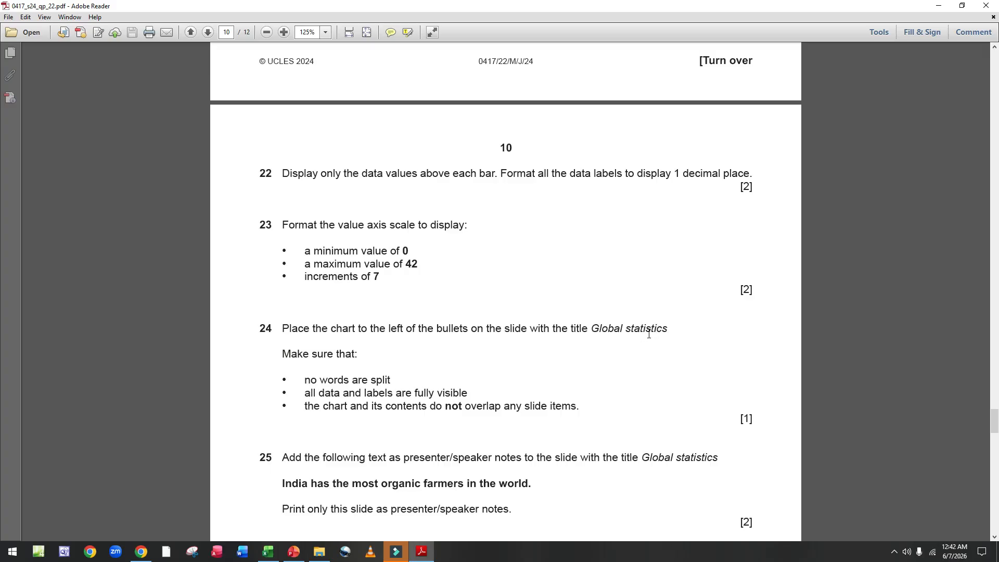
pyautogui.click(293, 551)
pyautogui.click(56, 204)
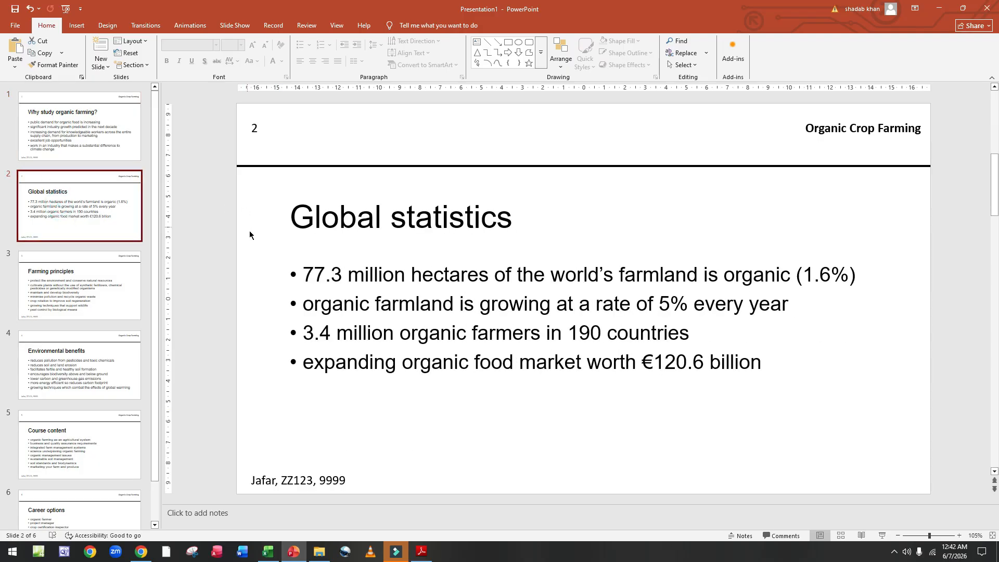
pyautogui.click(292, 285)
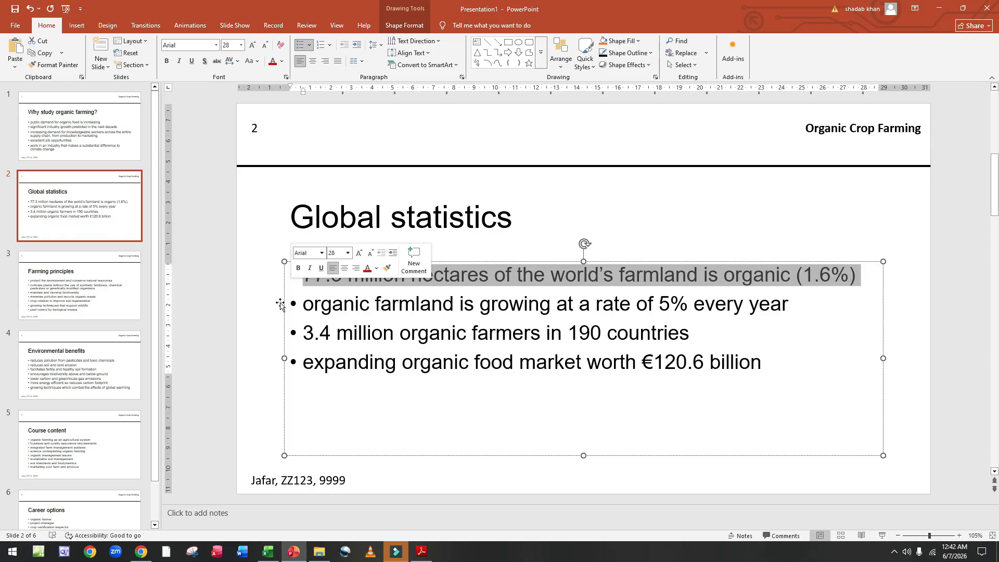
pyautogui.click(282, 302)
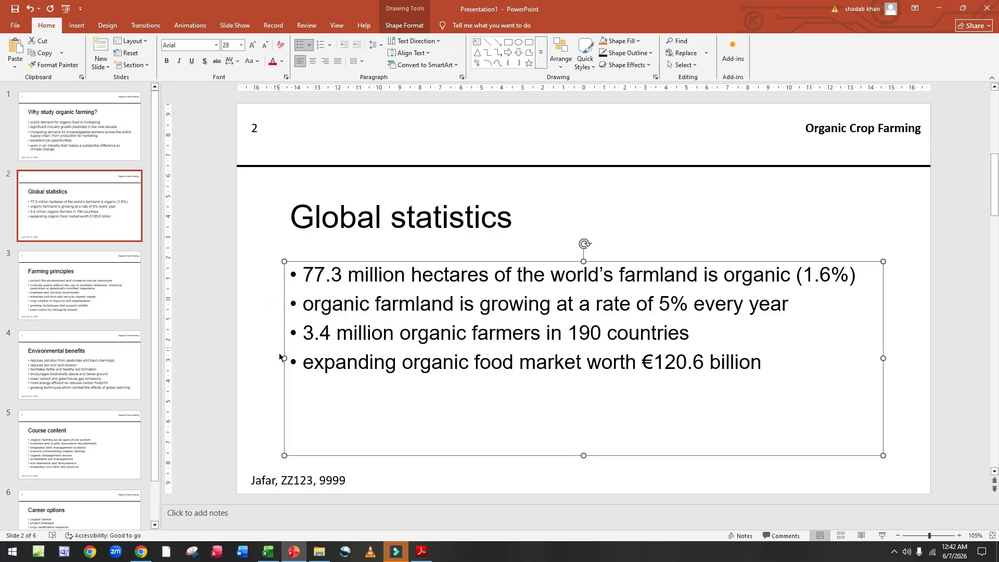